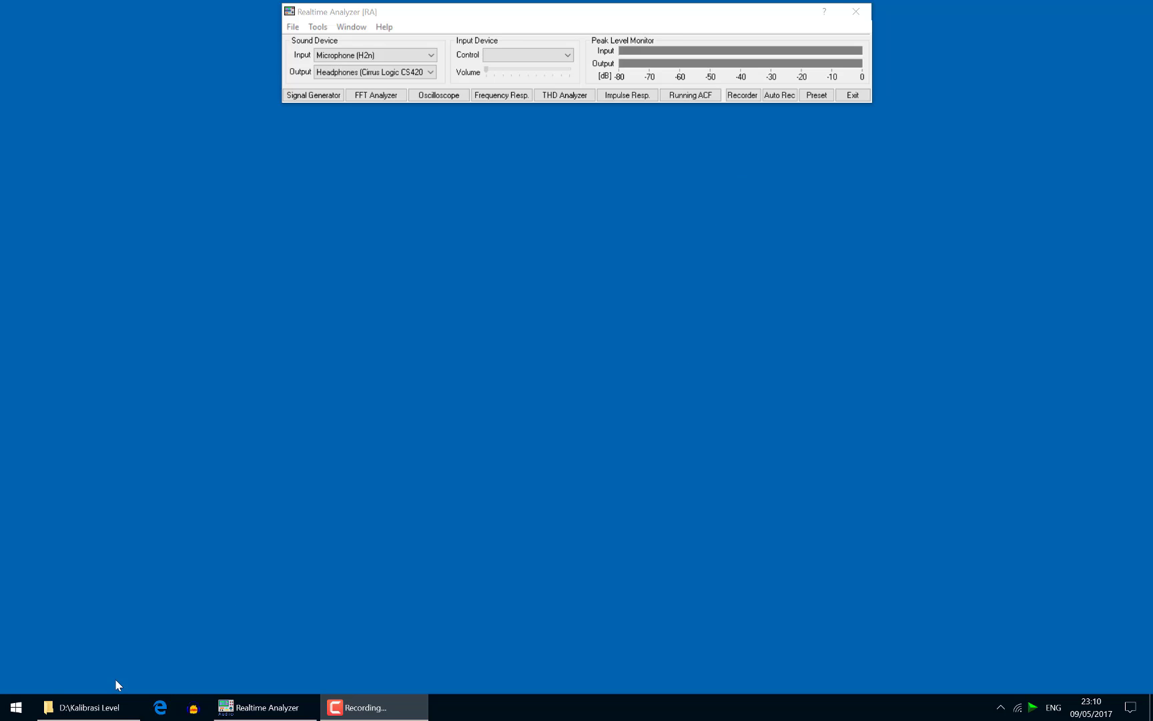
Open Rekaman H6 - Perpustakaan ITB.wav from the Kalibrasi Level folder in Audacity, view its waveform and close it without saving
click(110, 709)
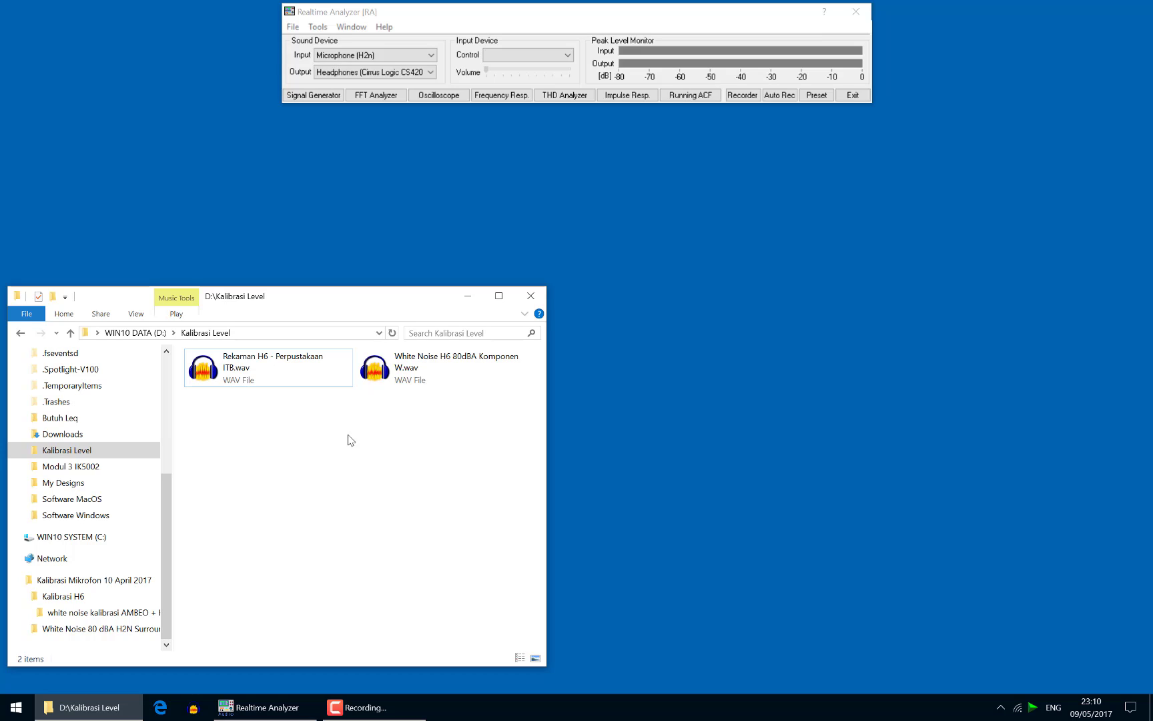
click(299, 359)
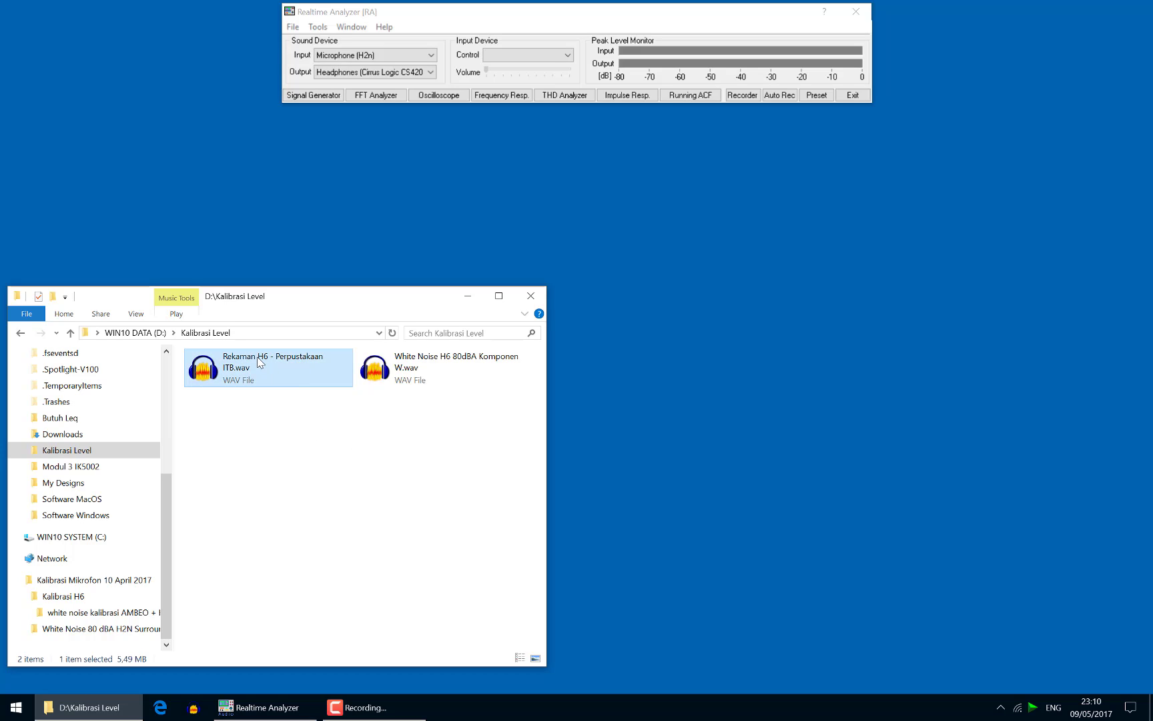
mouse_move(276, 378)
mouse_move(265, 356)
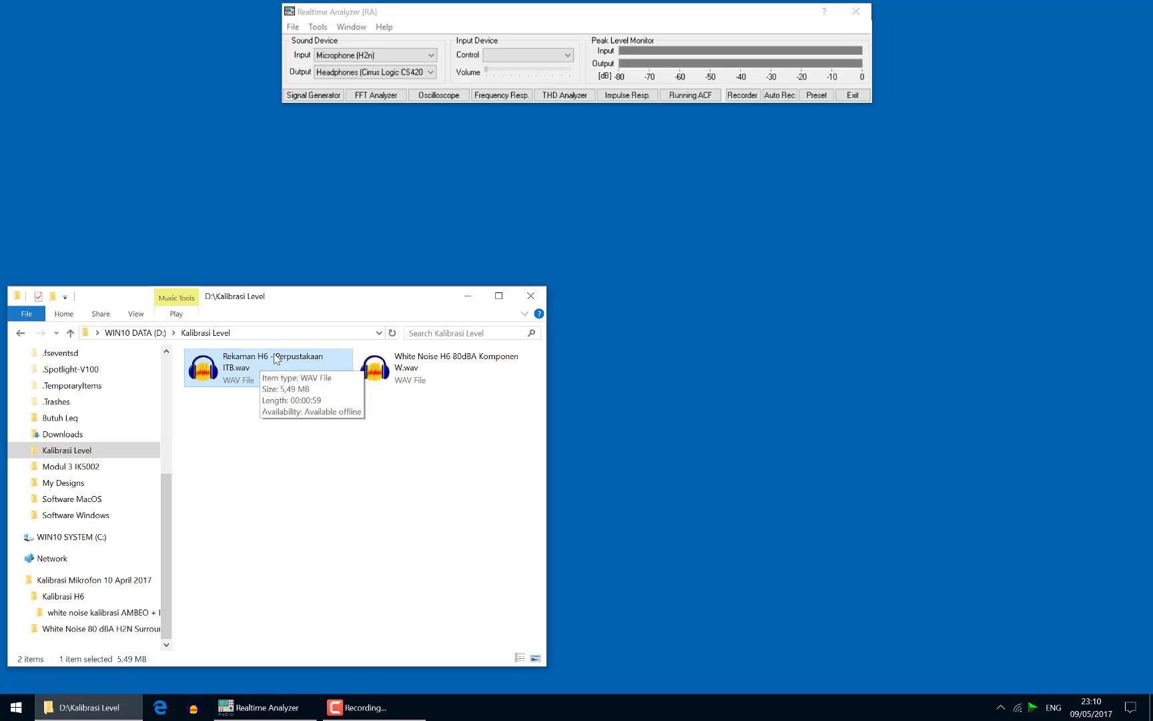
double_click(276, 359)
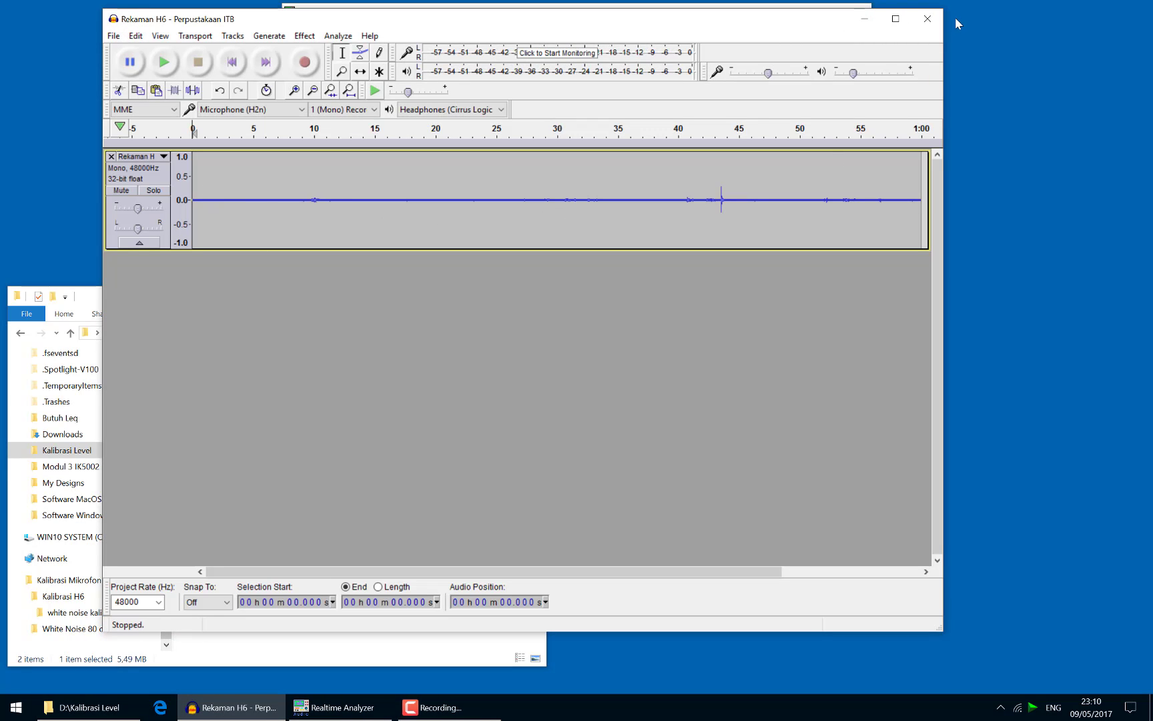
click(927, 19)
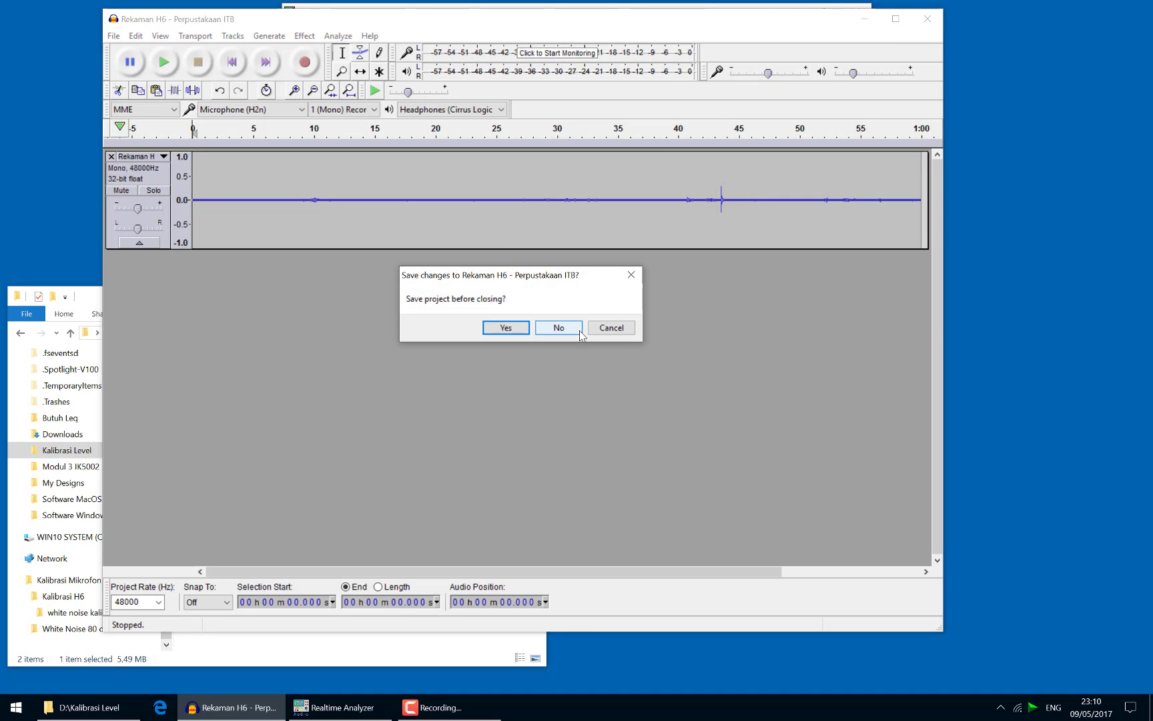
click(575, 328)
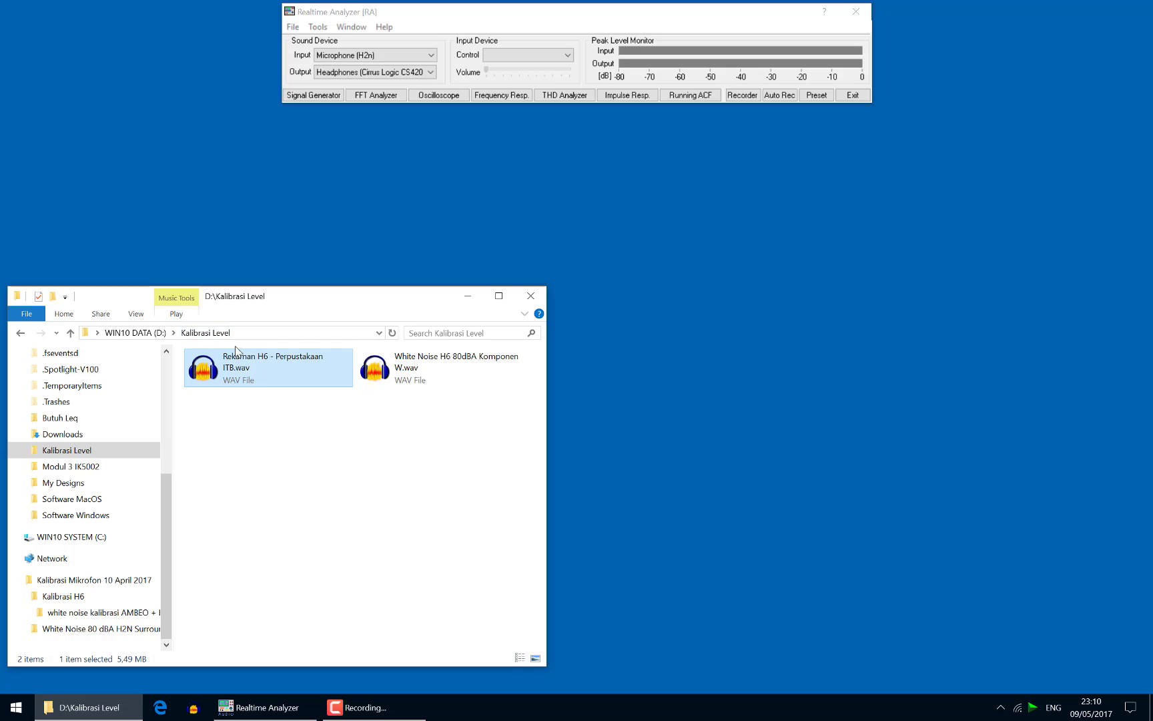
Open White Noise H6 80dBA Komponen W.wav in Audacity and arrange its window beside the Kalibrasi Level folder so both are visible
click(472, 375)
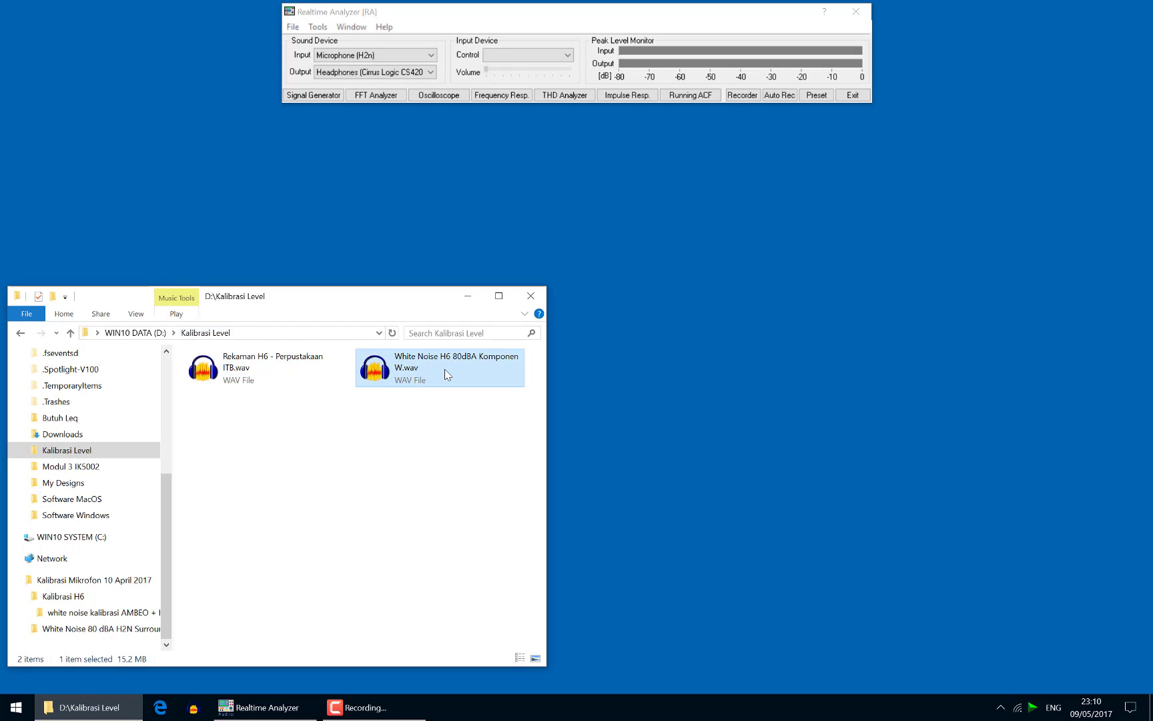
double_click(446, 375)
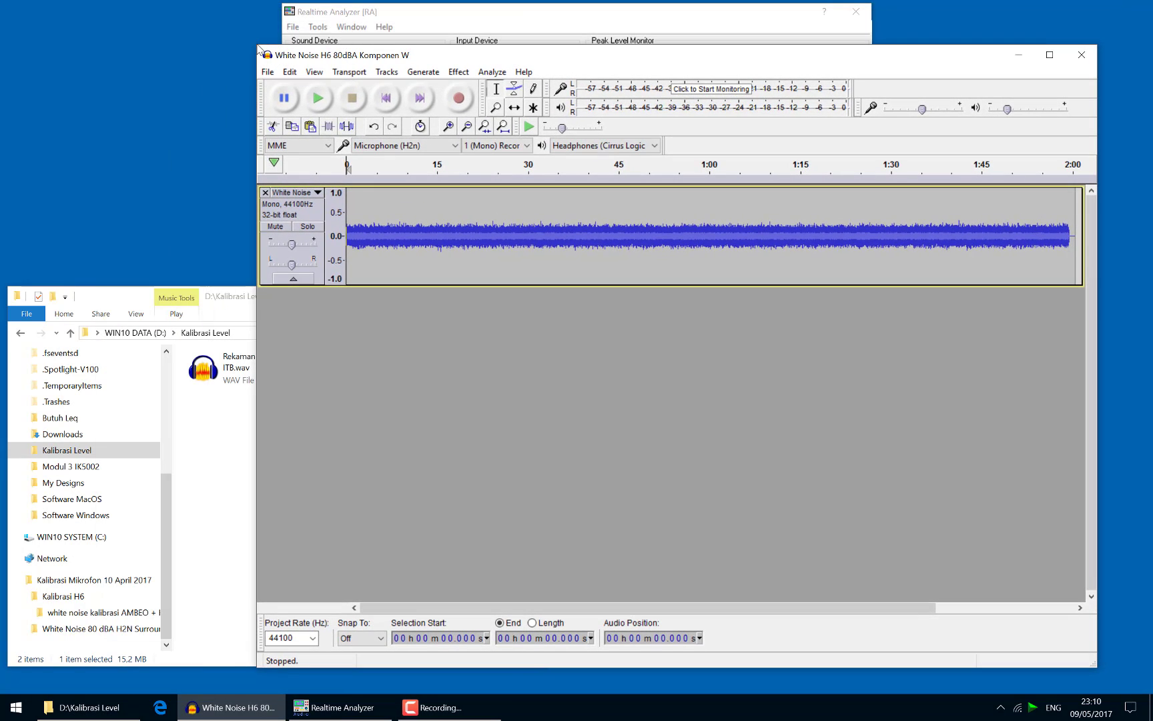
drag(258, 47, 339, 244)
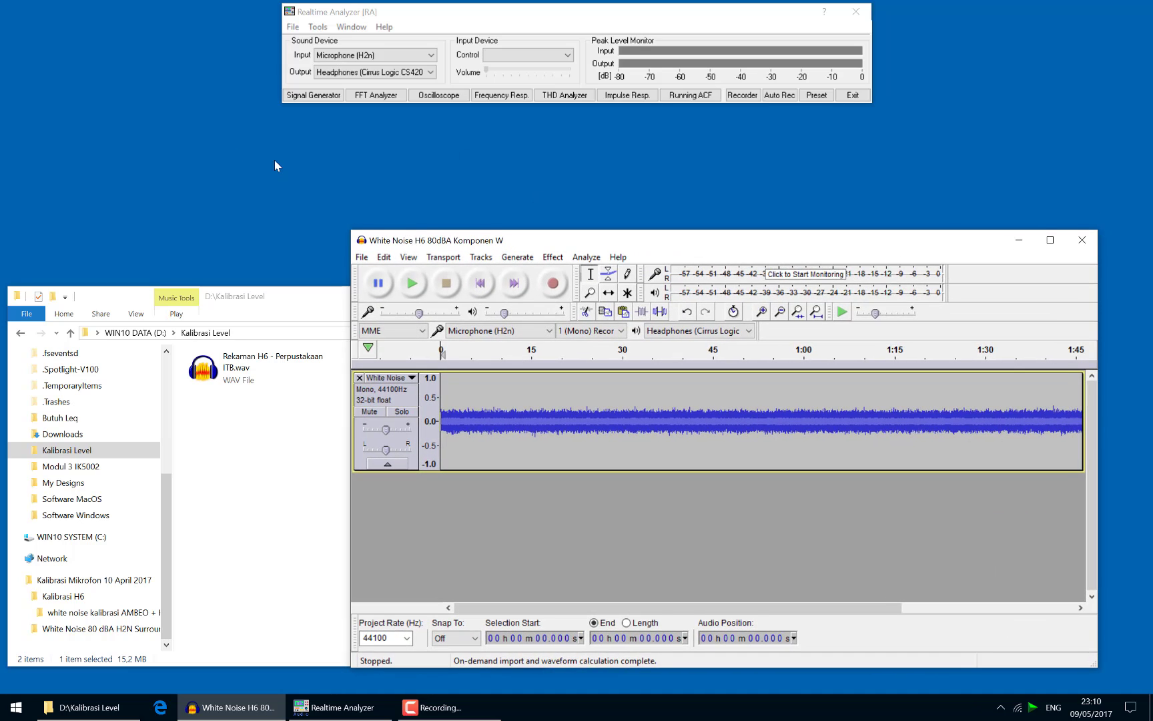
drag(411, 240, 615, 148)
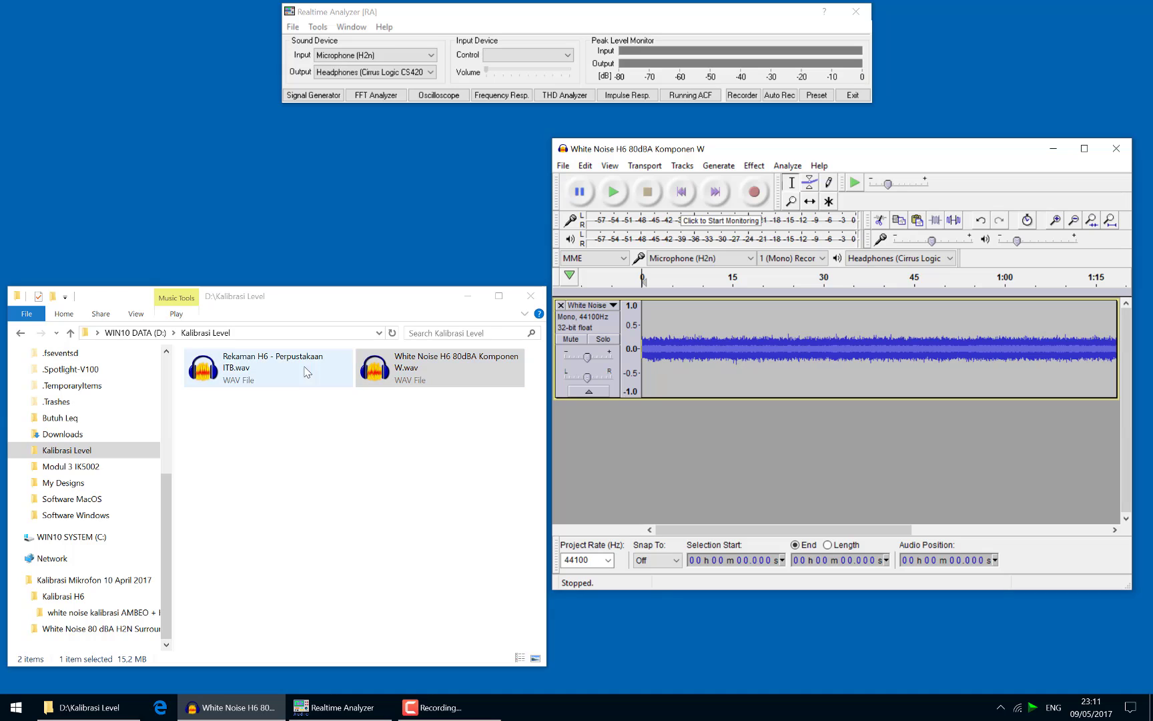
click(274, 373)
click(415, 368)
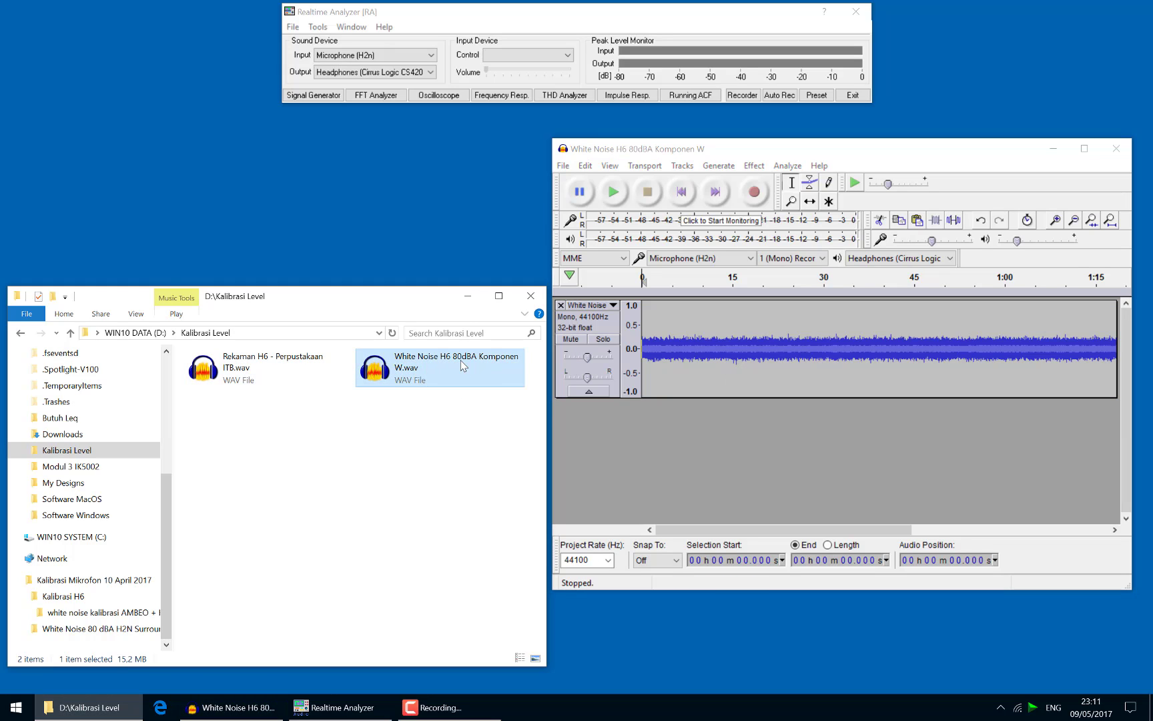
mouse_move(462, 366)
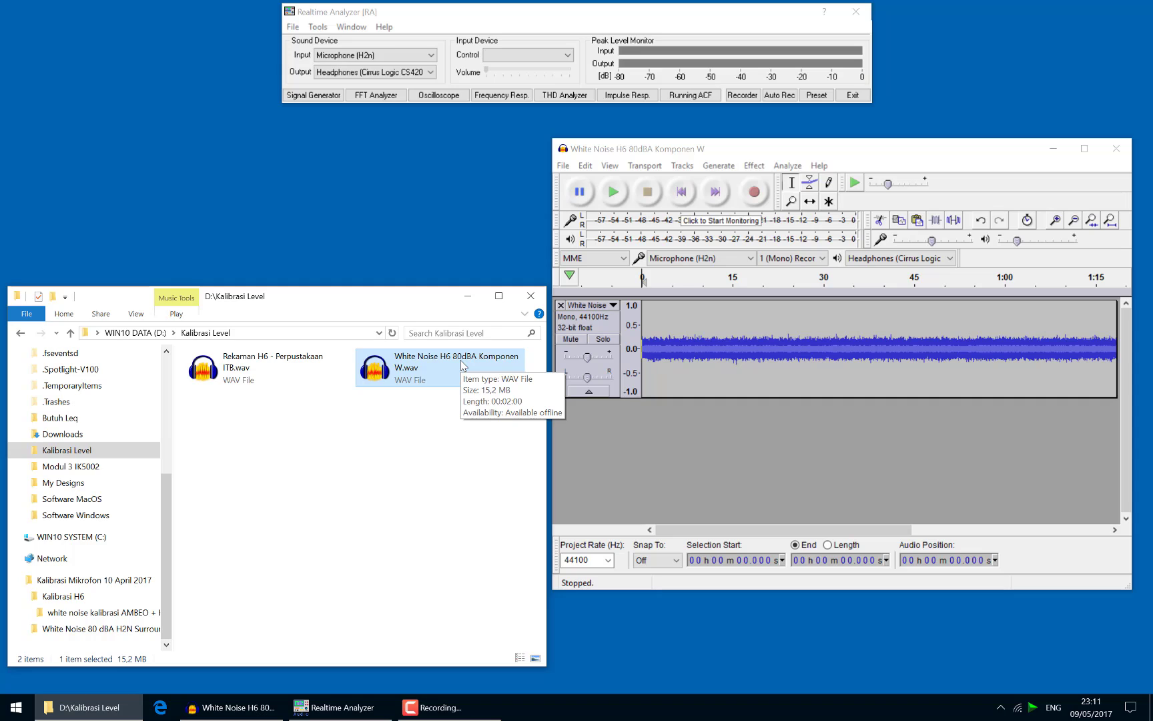
Play the white noise recording from about 14 seconds, stop it and close the Audacity project without saving
click(729, 343)
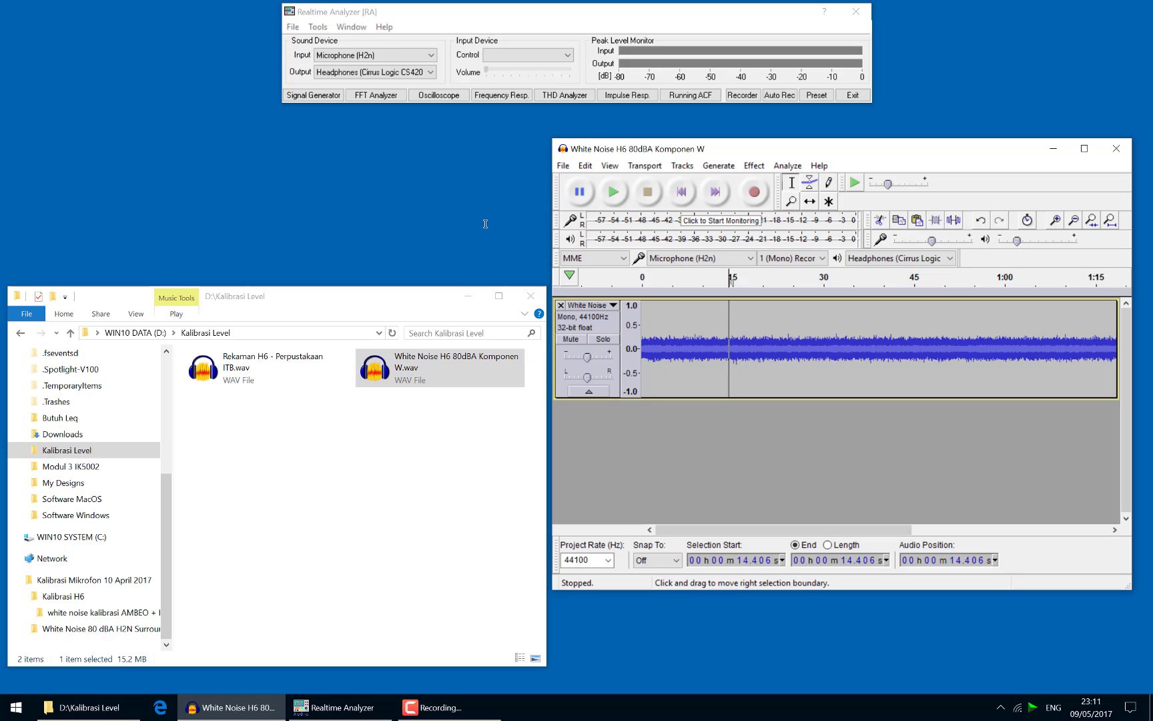
key(space)
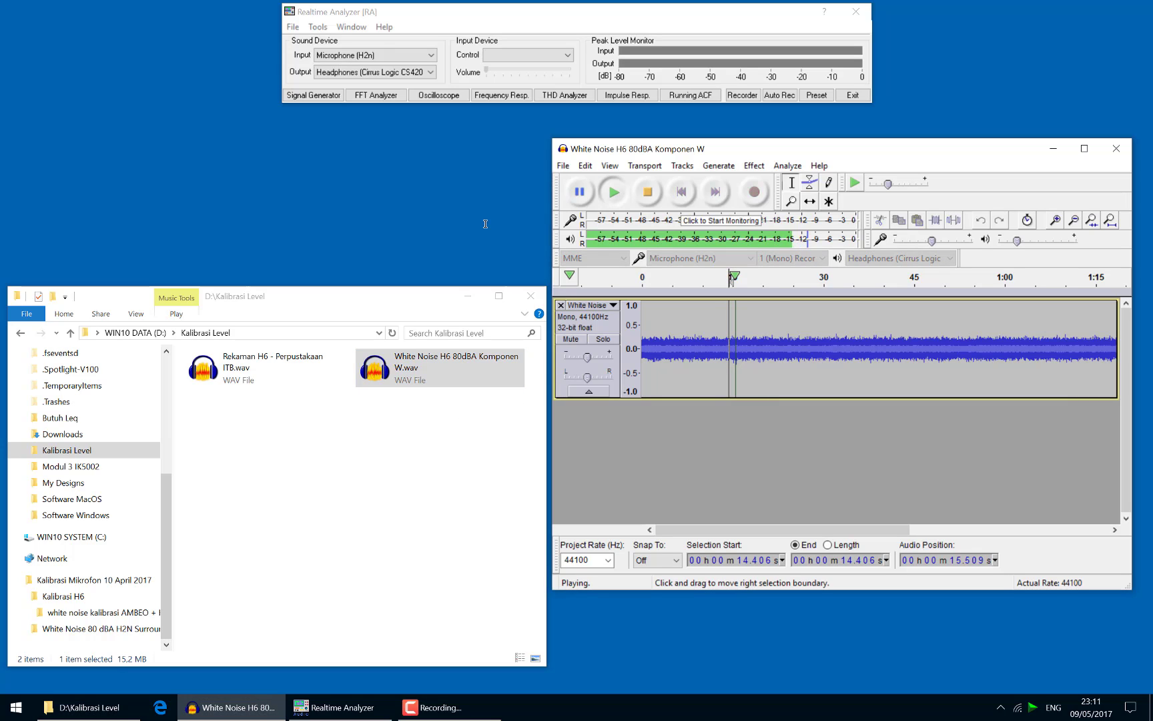
key(space)
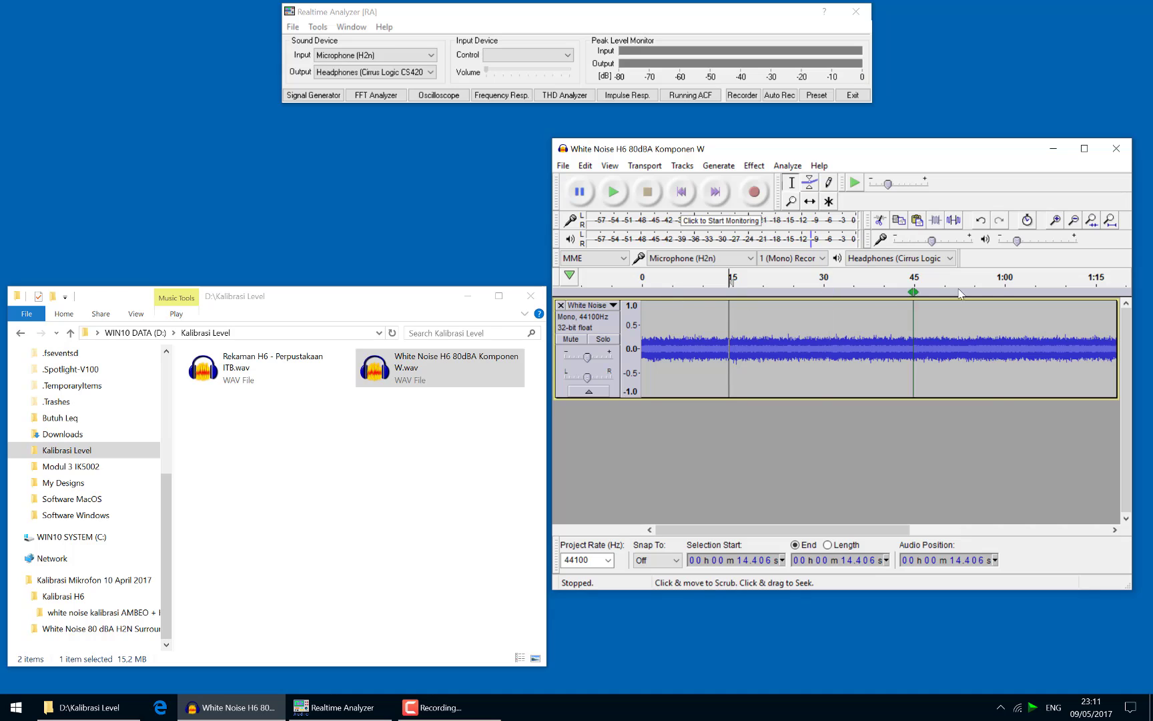
click(1112, 332)
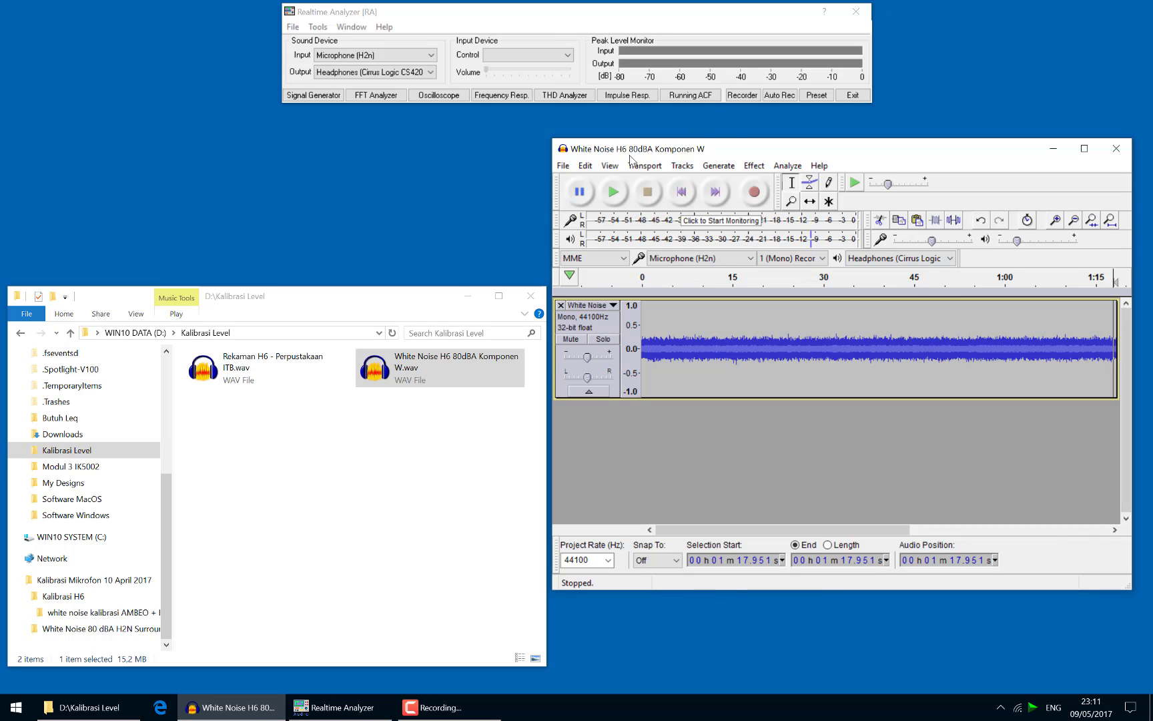
click(1116, 148)
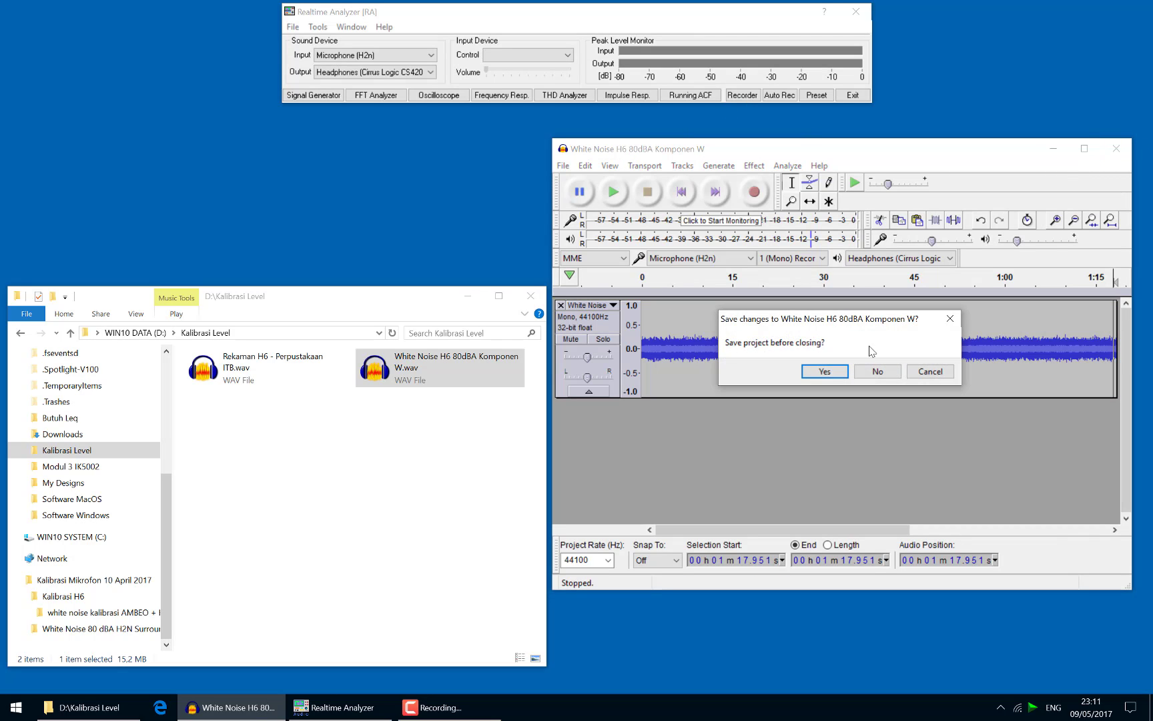
key(Return)
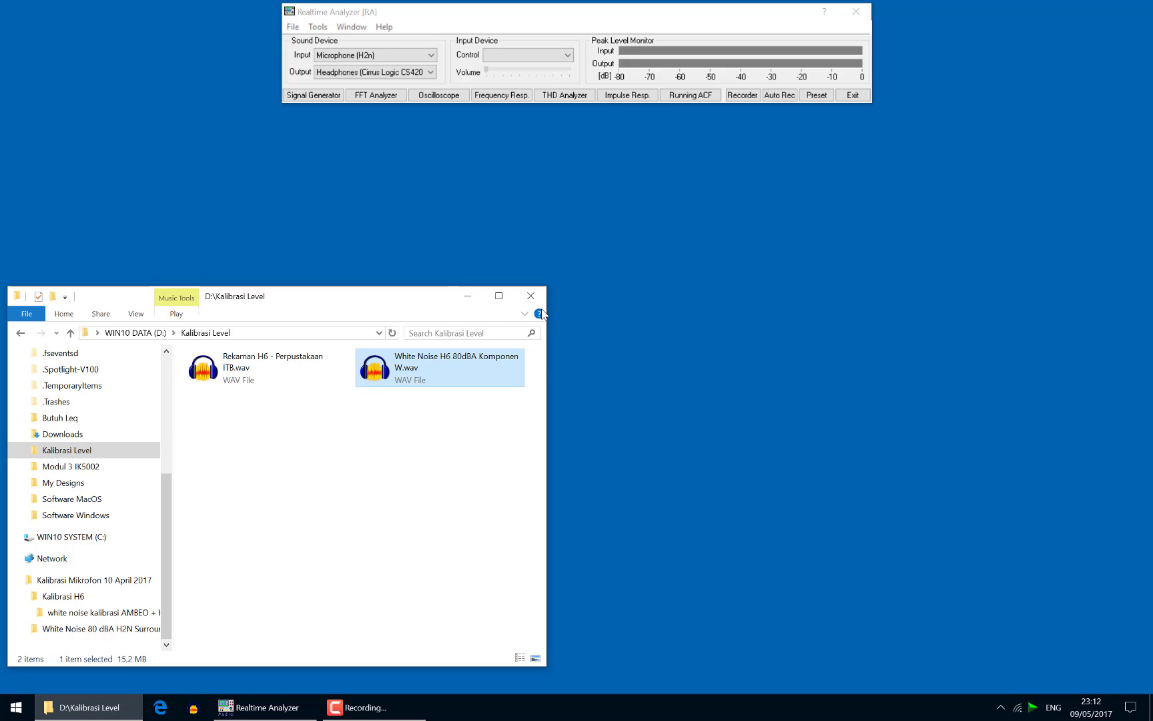
click(363, 478)
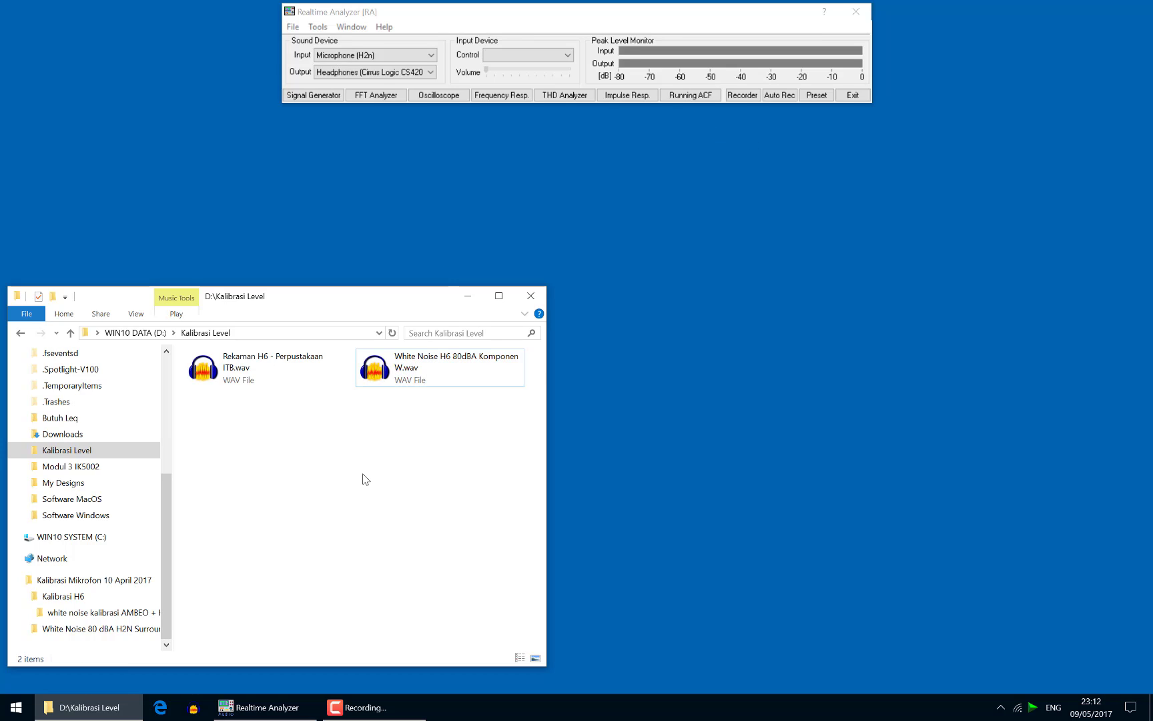
click(411, 366)
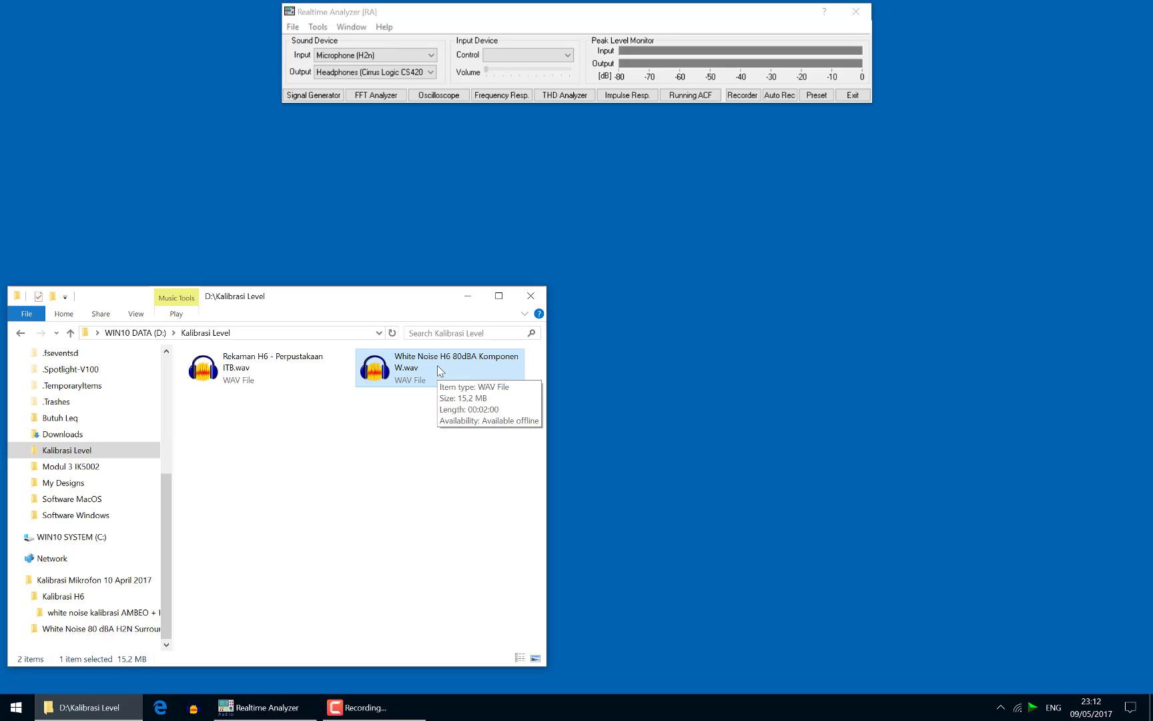
click(292, 365)
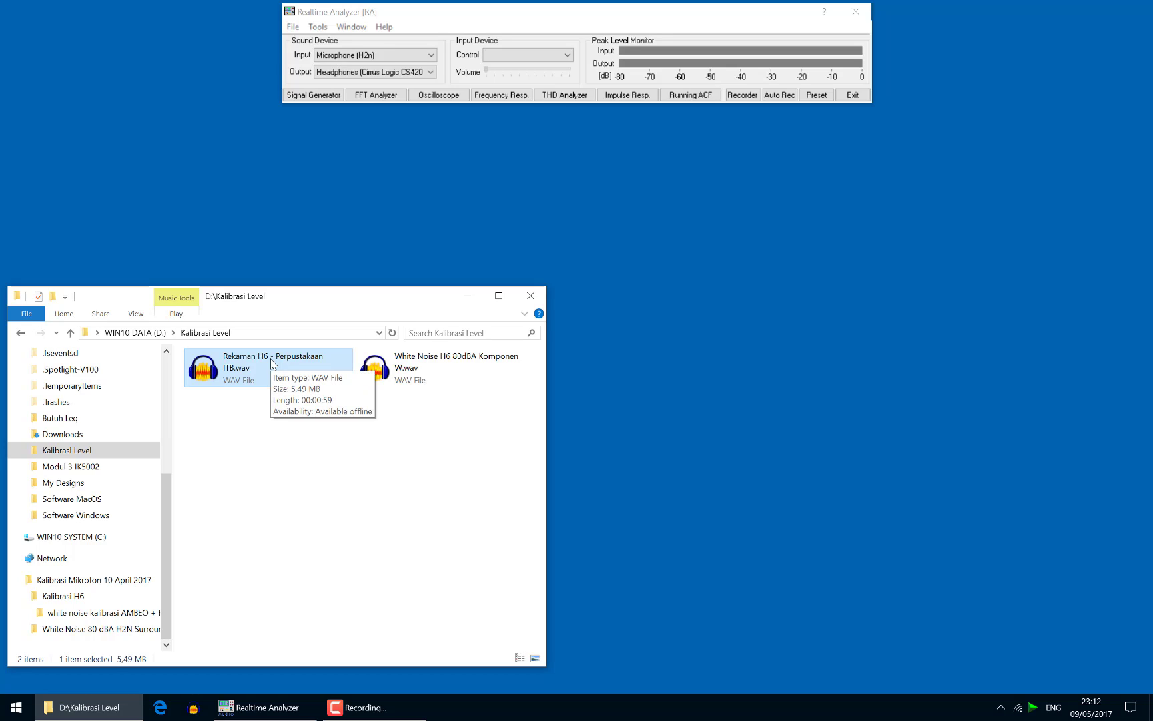
click(435, 425)
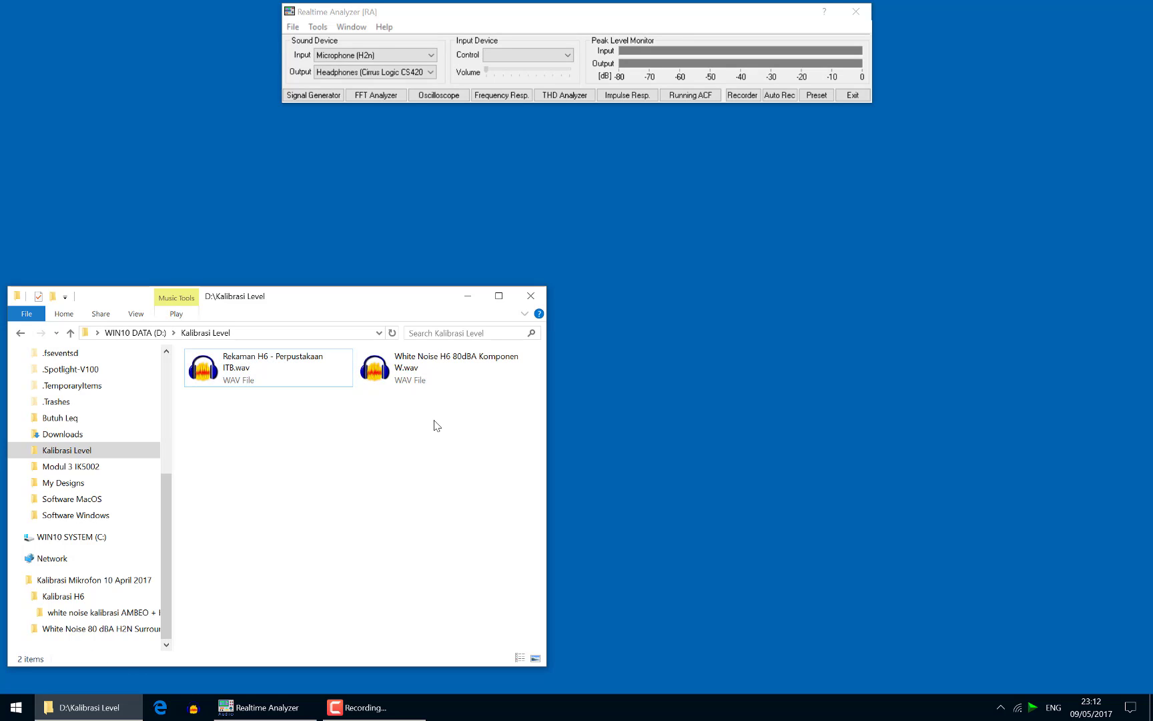
click(452, 355)
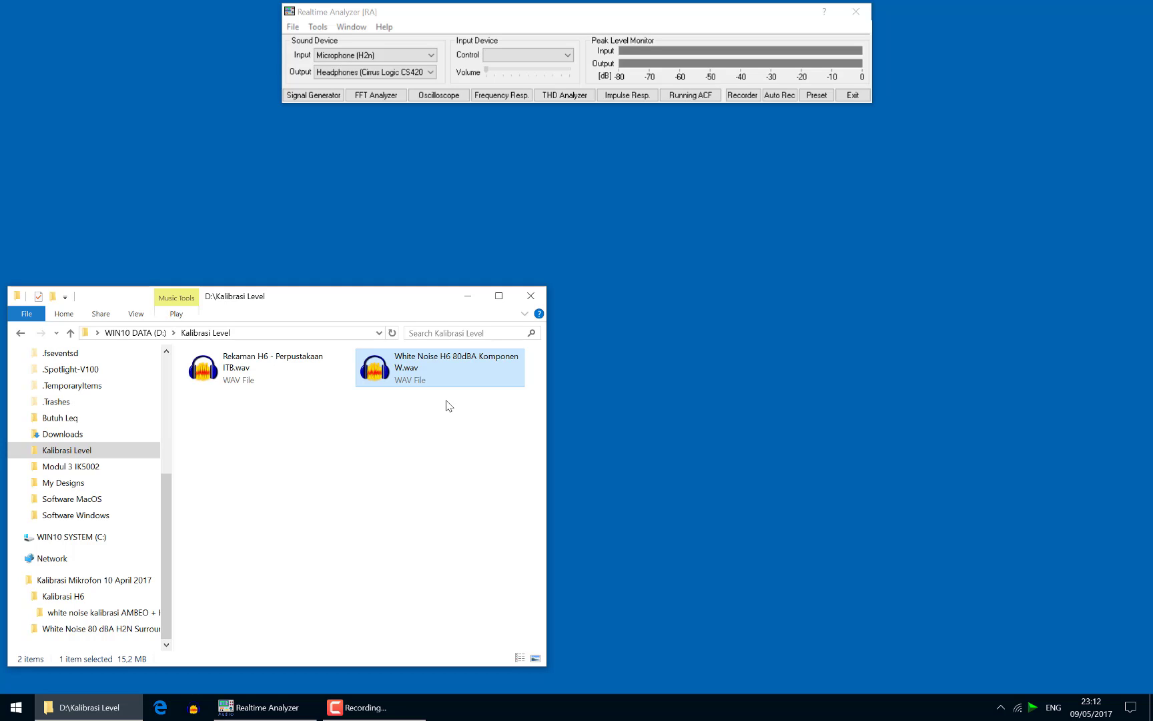
click(452, 419)
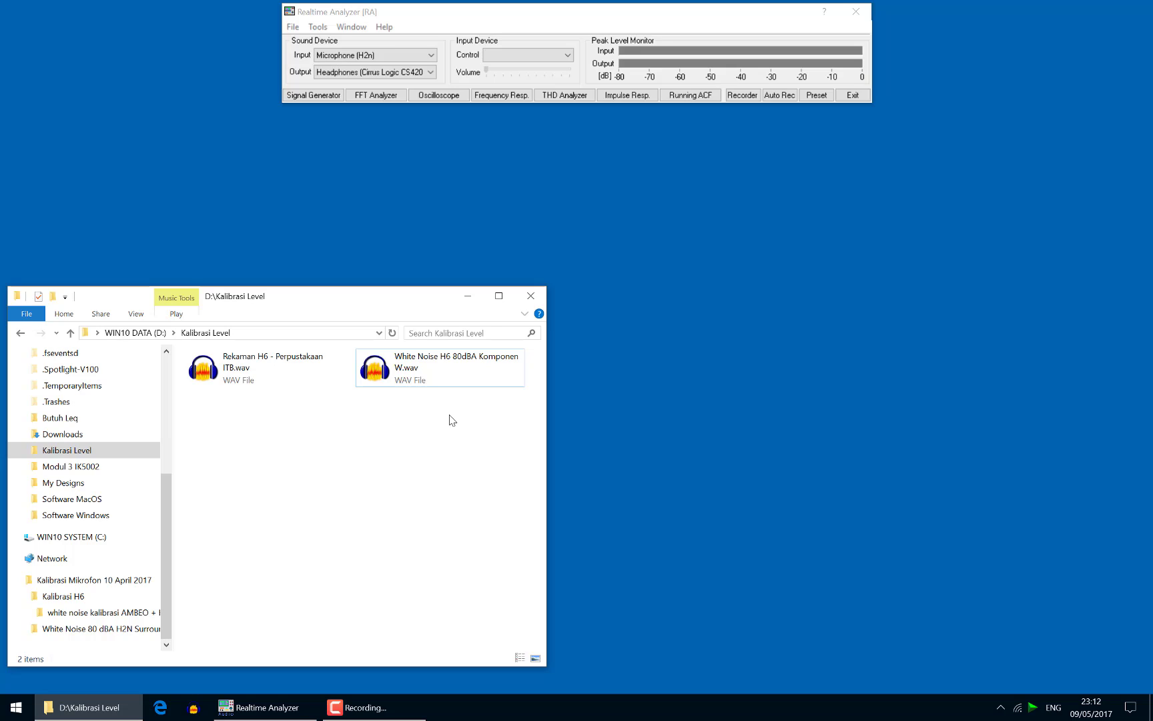
click(431, 362)
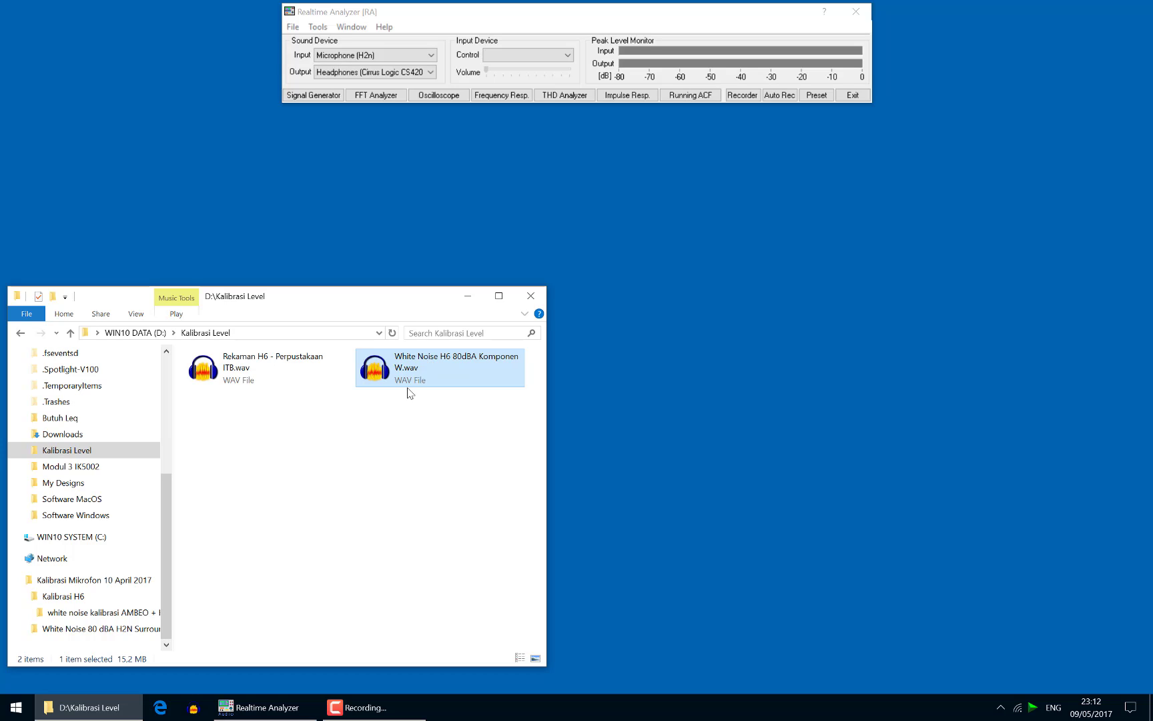
click(409, 431)
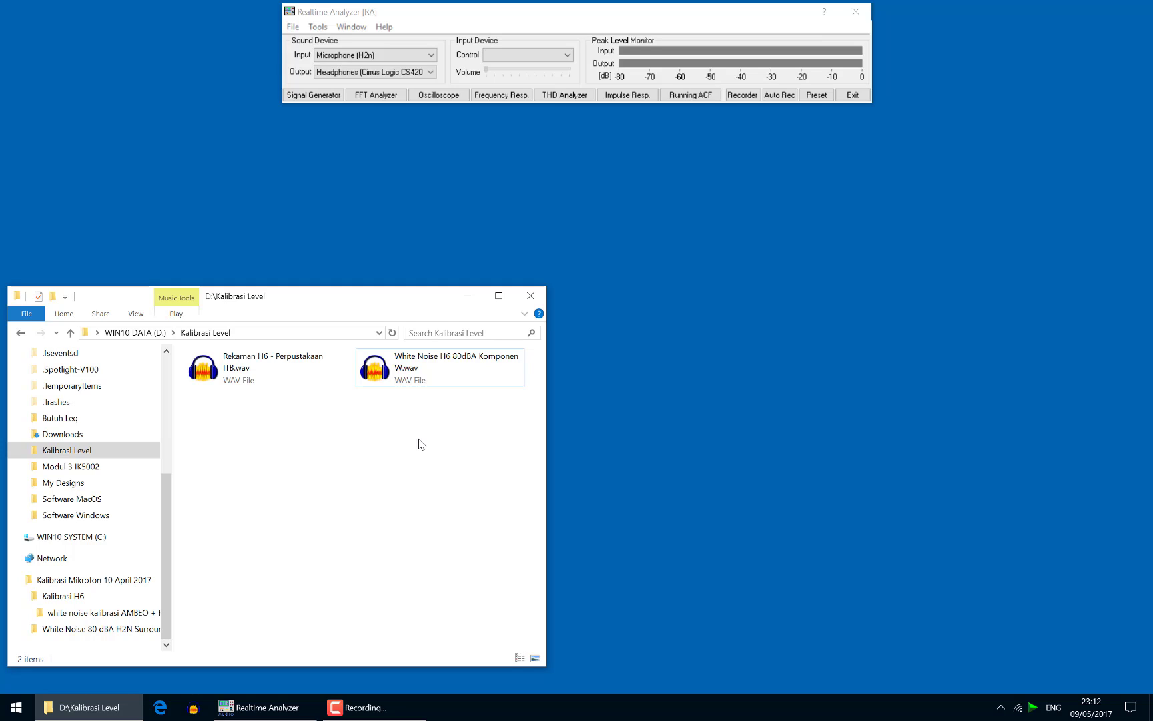
click(444, 378)
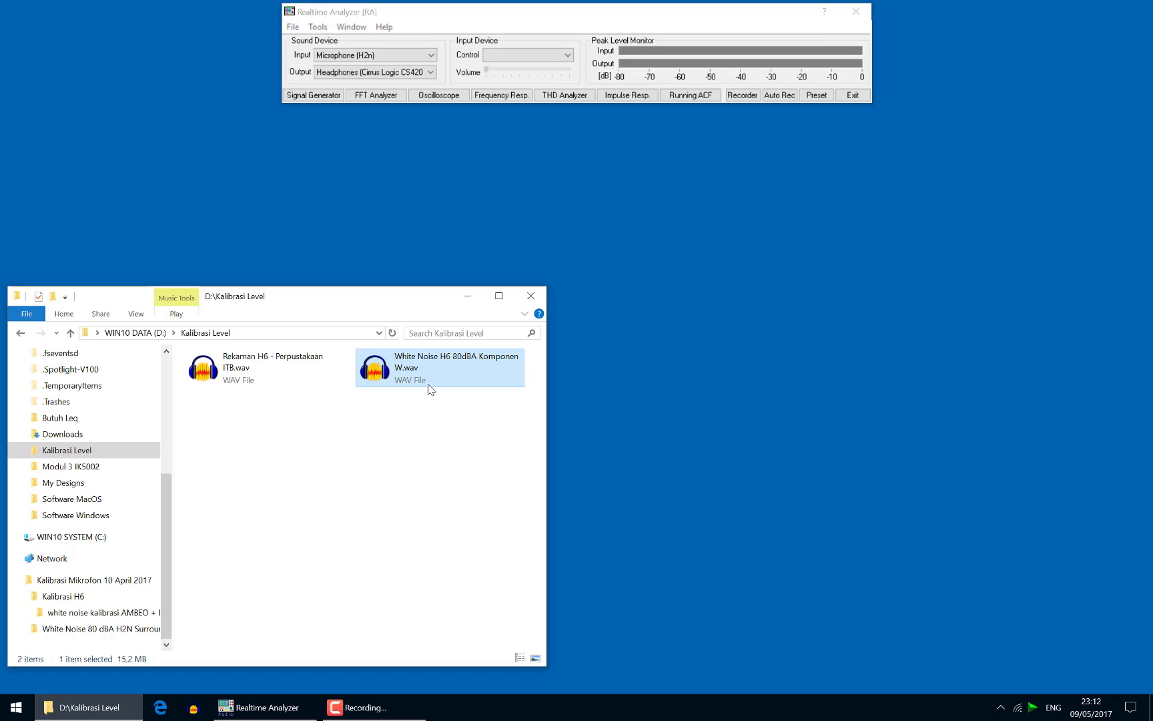
click(406, 408)
click(434, 370)
click(254, 361)
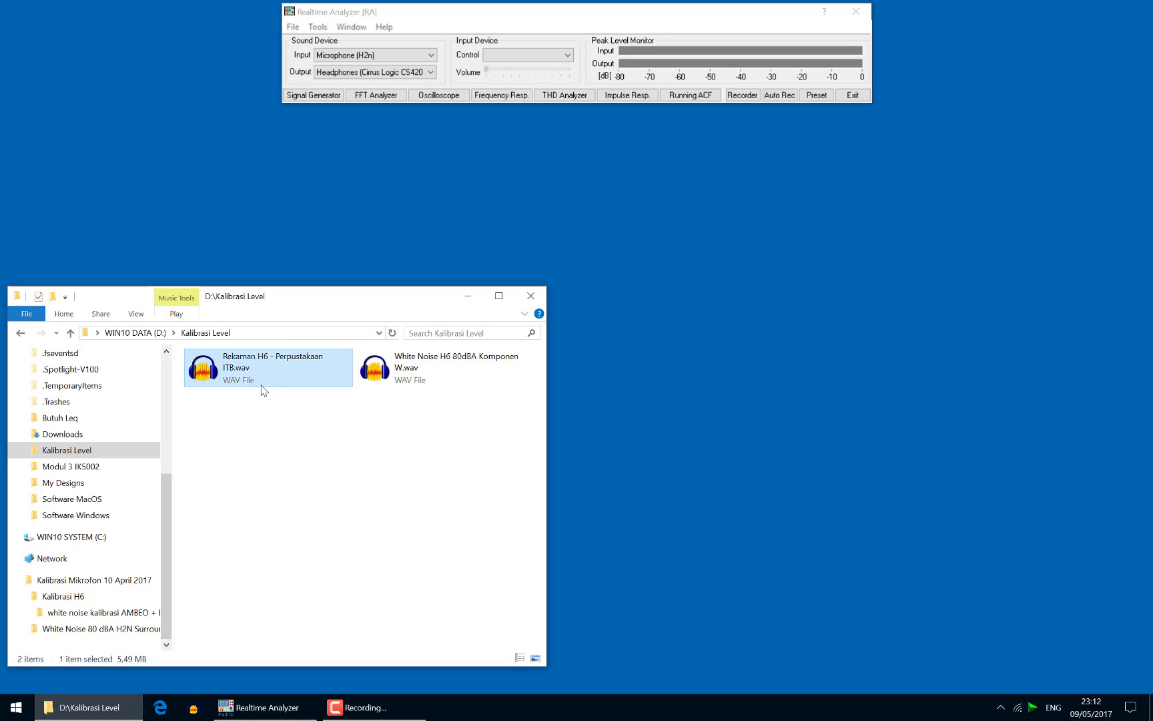
mouse_move(251, 372)
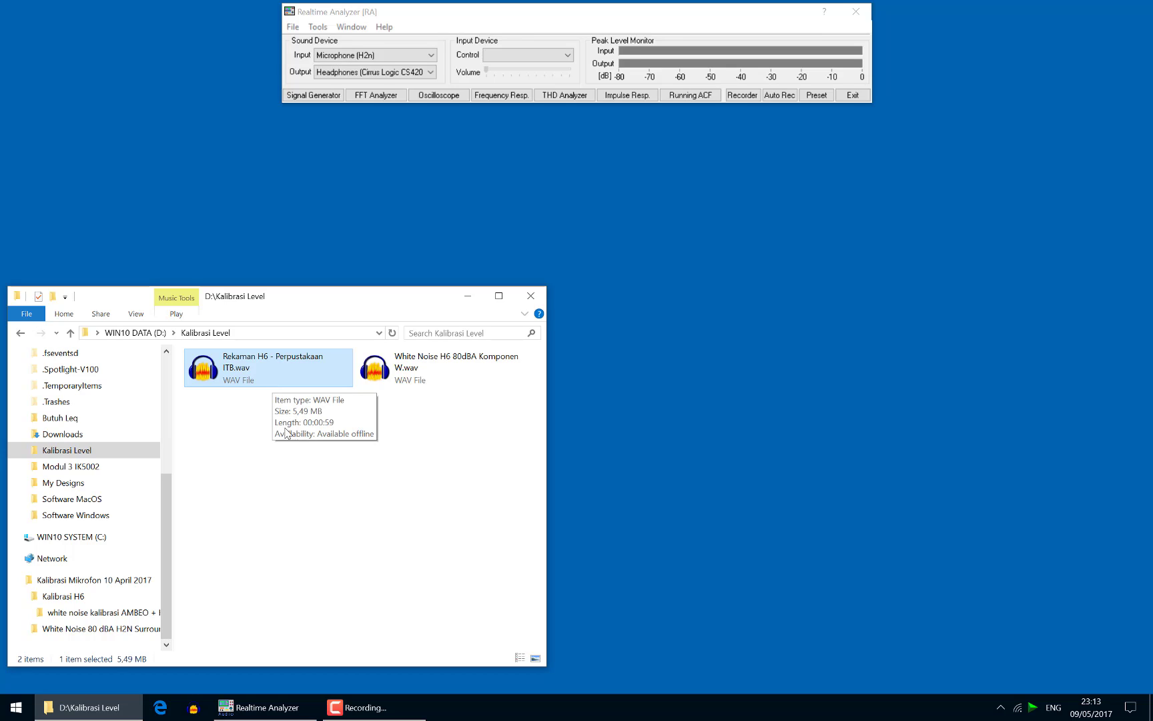
click(296, 464)
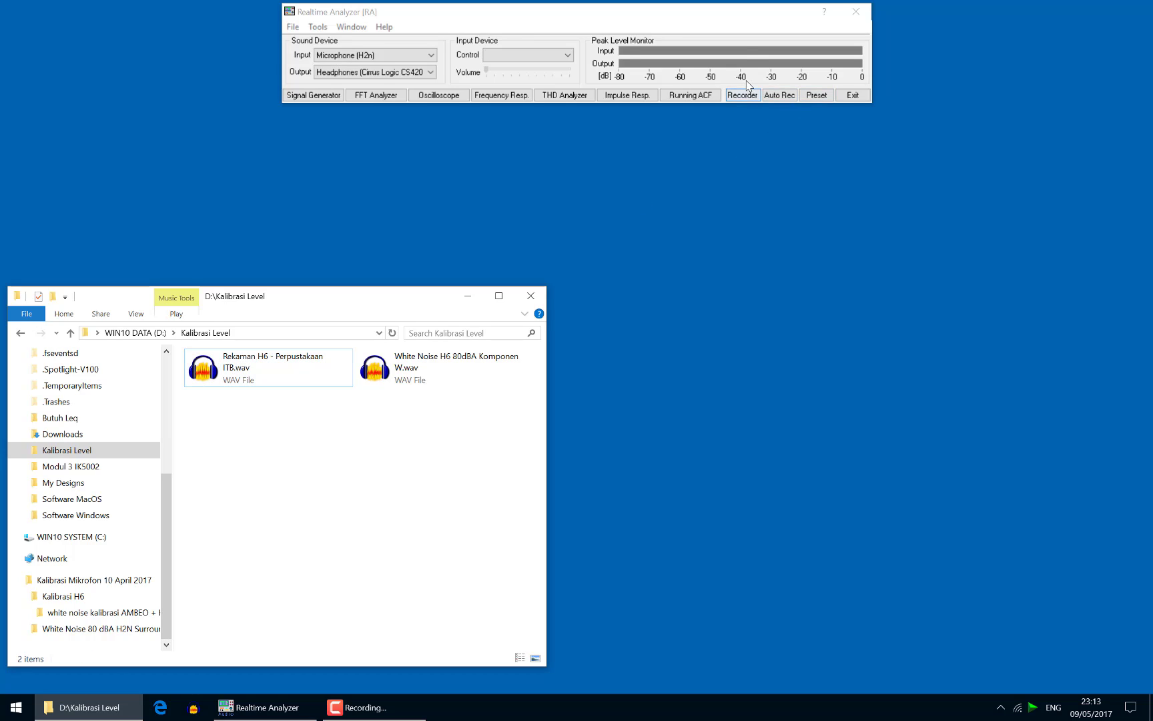
Switch to Realtime Analyzer, open its Recorder clear of the other windows and load White Noise H6 80dBA Komponen W.wav
click(498, 21)
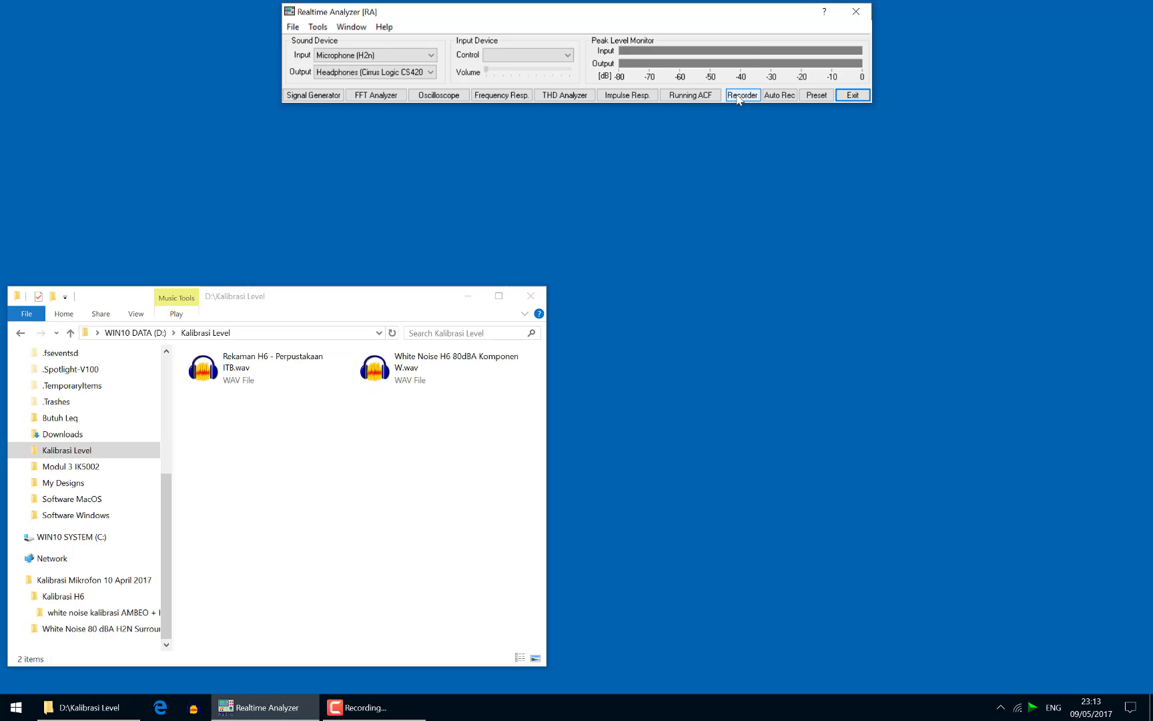
click(740, 96)
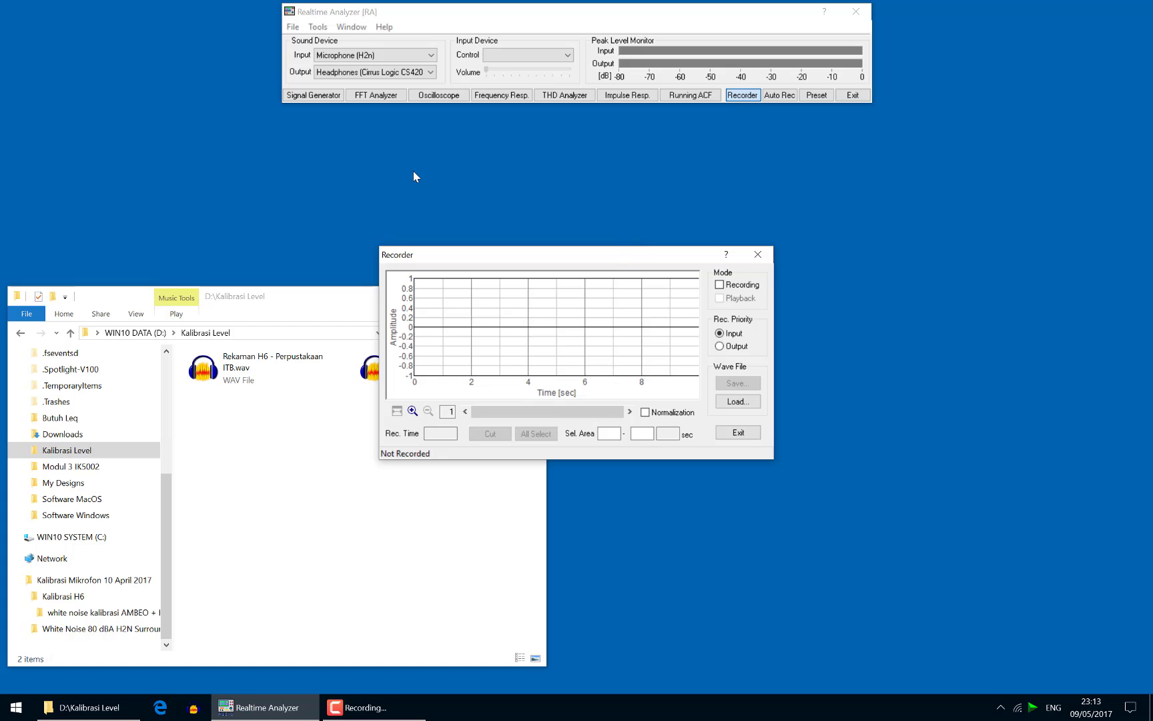
drag(621, 261, 994, 122)
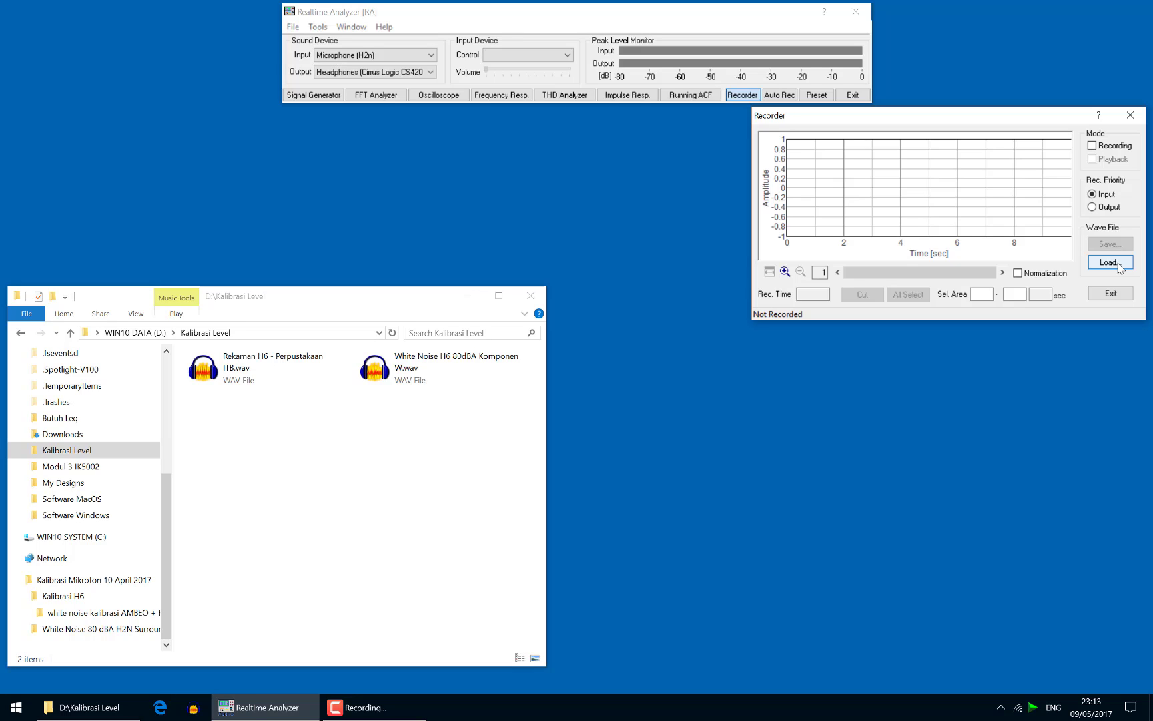
click(1120, 267)
click(948, 210)
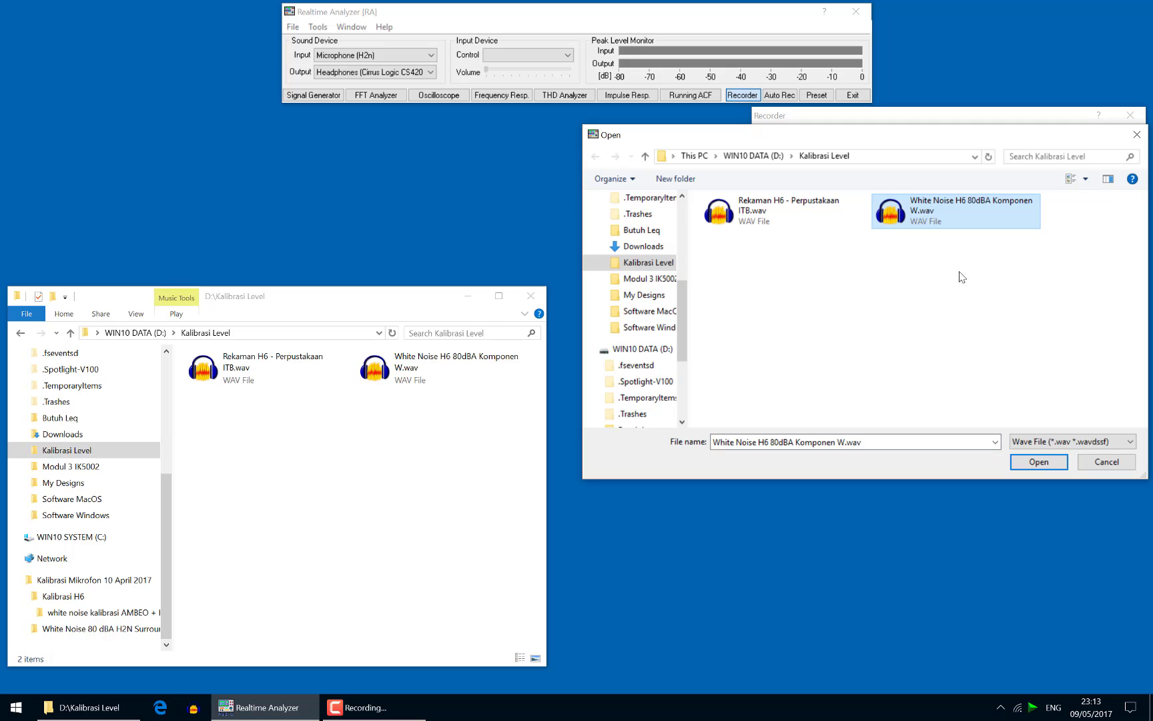
click(1038, 468)
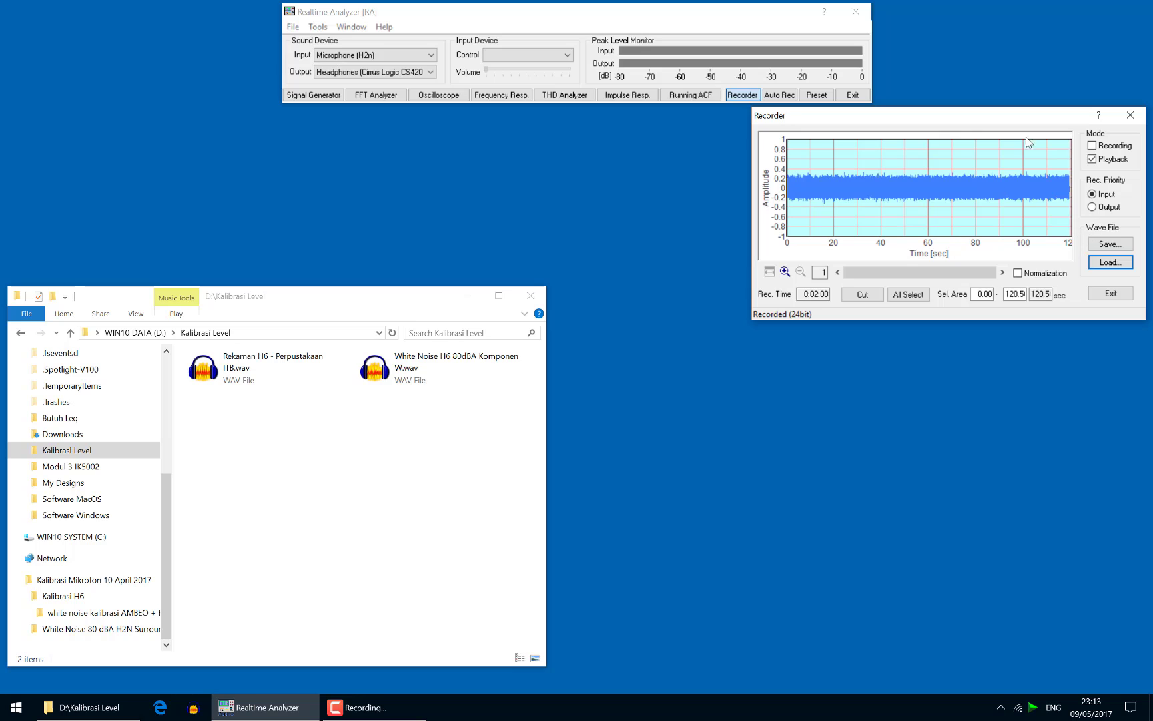
Open the FFT Analyzer and place its window beside the Kalibrasi Level folder
click(376, 95)
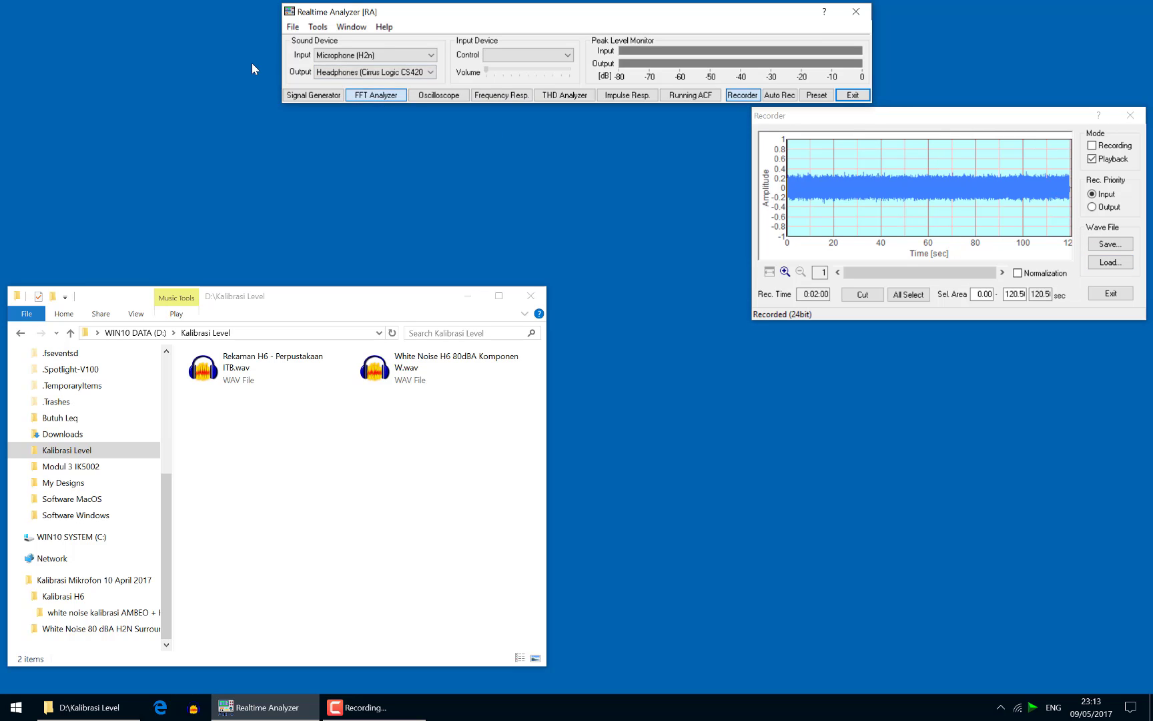
drag(558, 159, 766, 246)
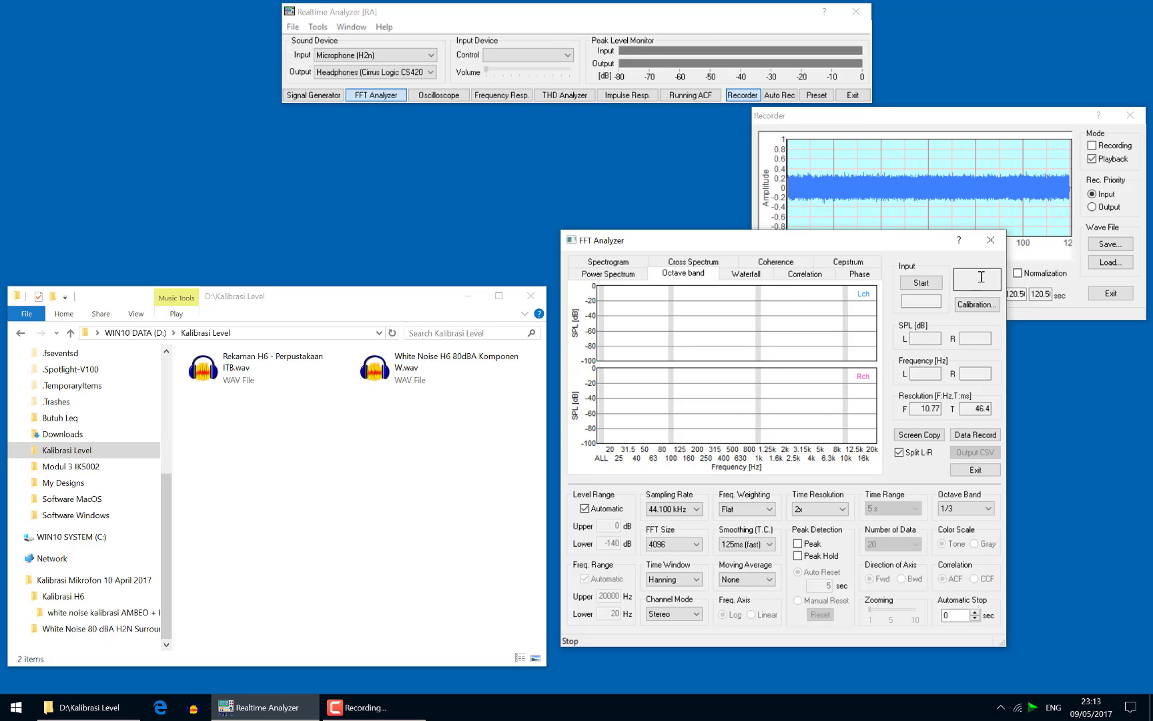
Inspect the sensitivity settings of the existing ZoomH2n calibration entry and leave the calibration dialog without changes
click(978, 303)
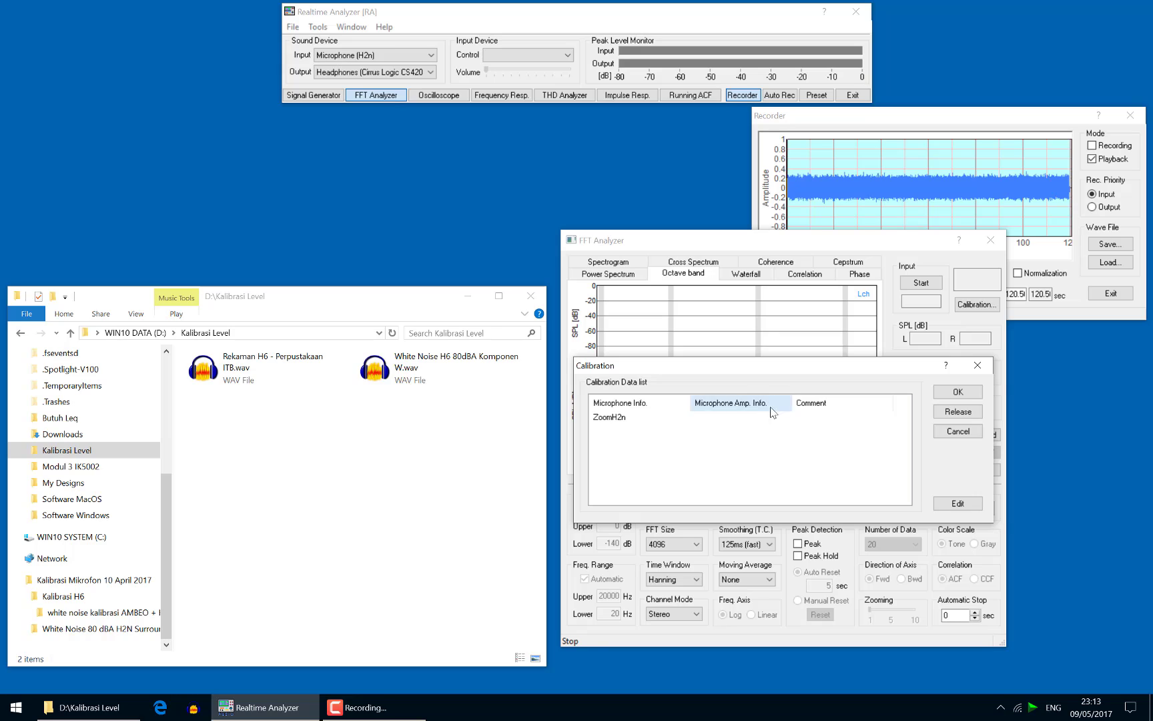
click(610, 418)
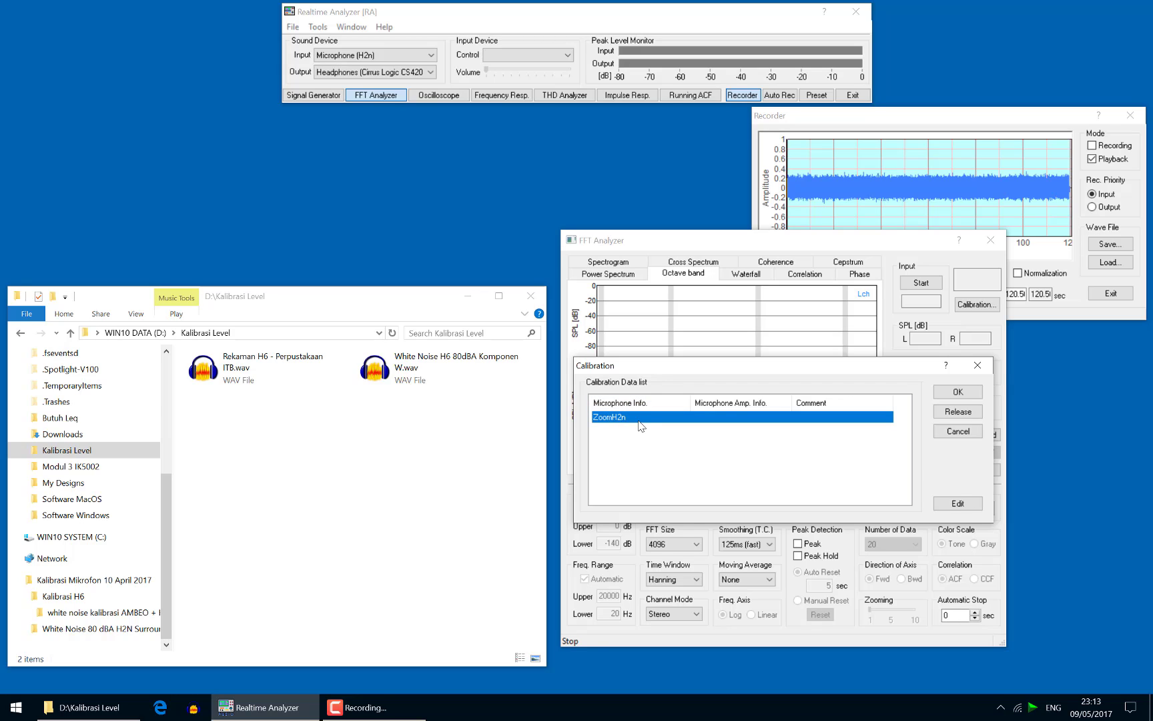
click(969, 506)
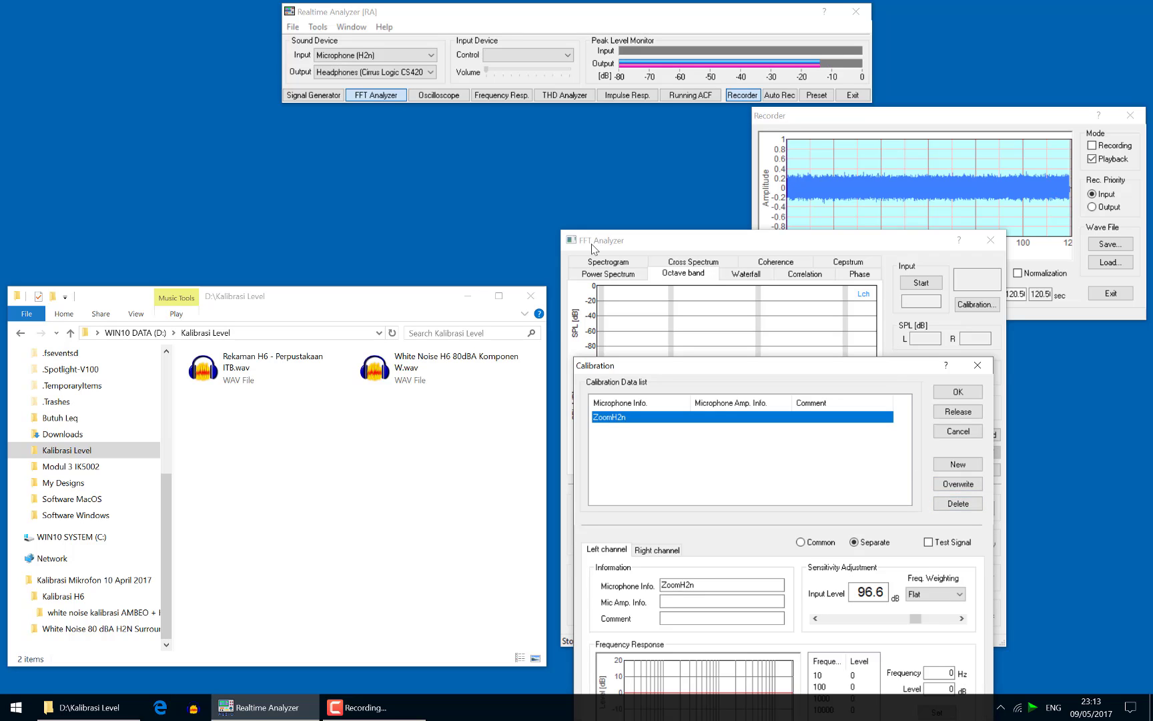
right_click(887, 366)
drag(841, 364, 843, 256)
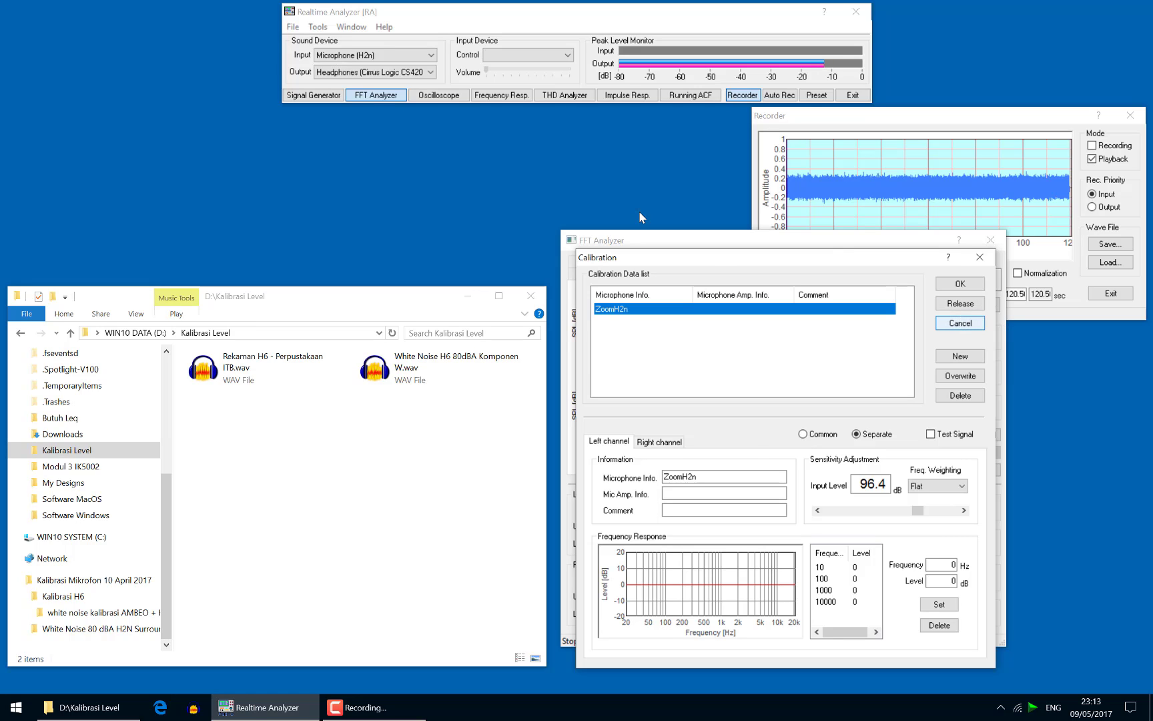
click(961, 324)
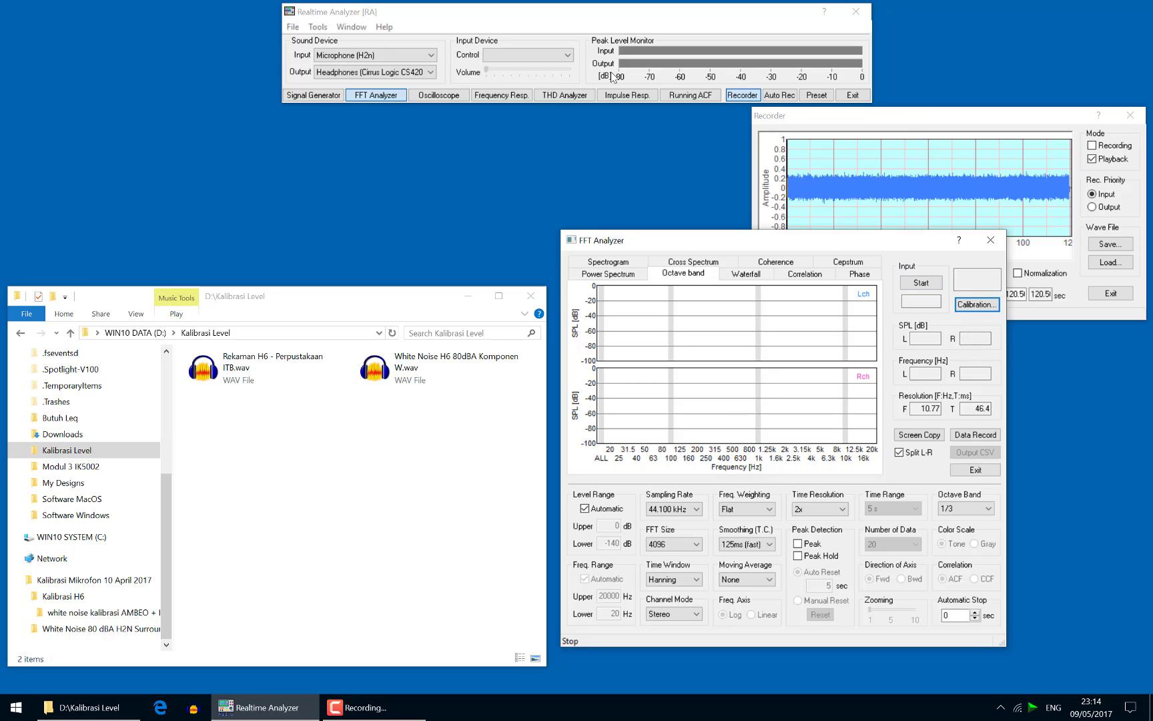
Set the FFT Analyzer's frequency weighting to A-weighting
click(921, 118)
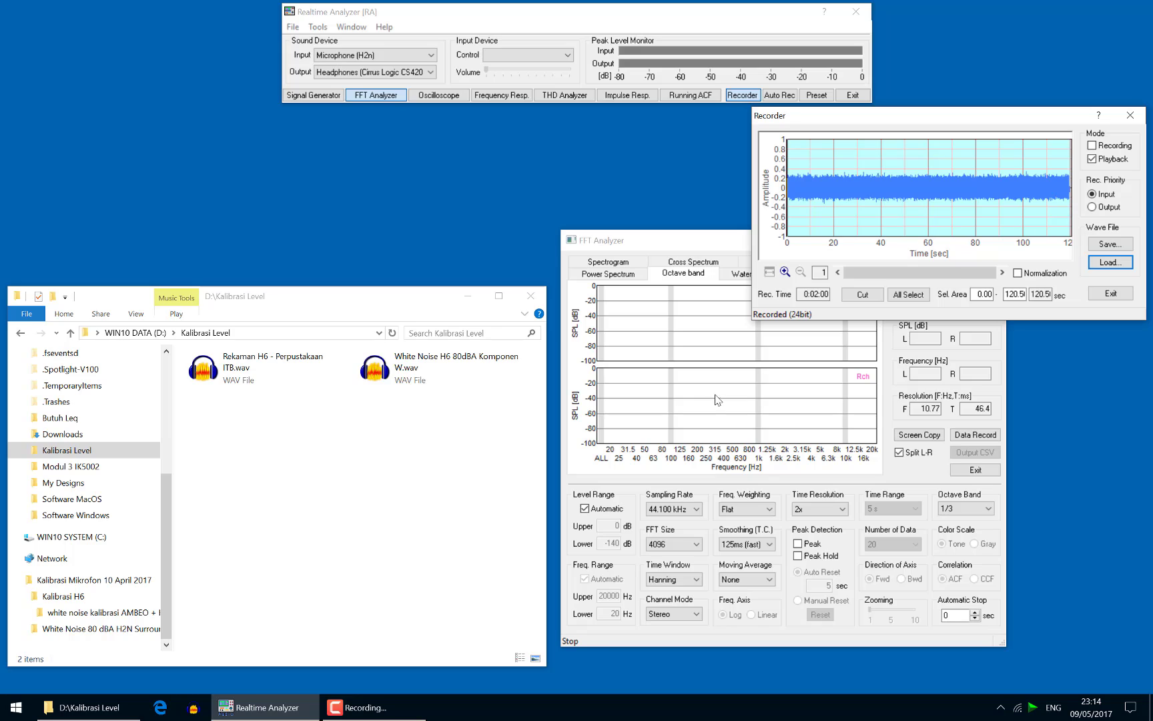
click(566, 259)
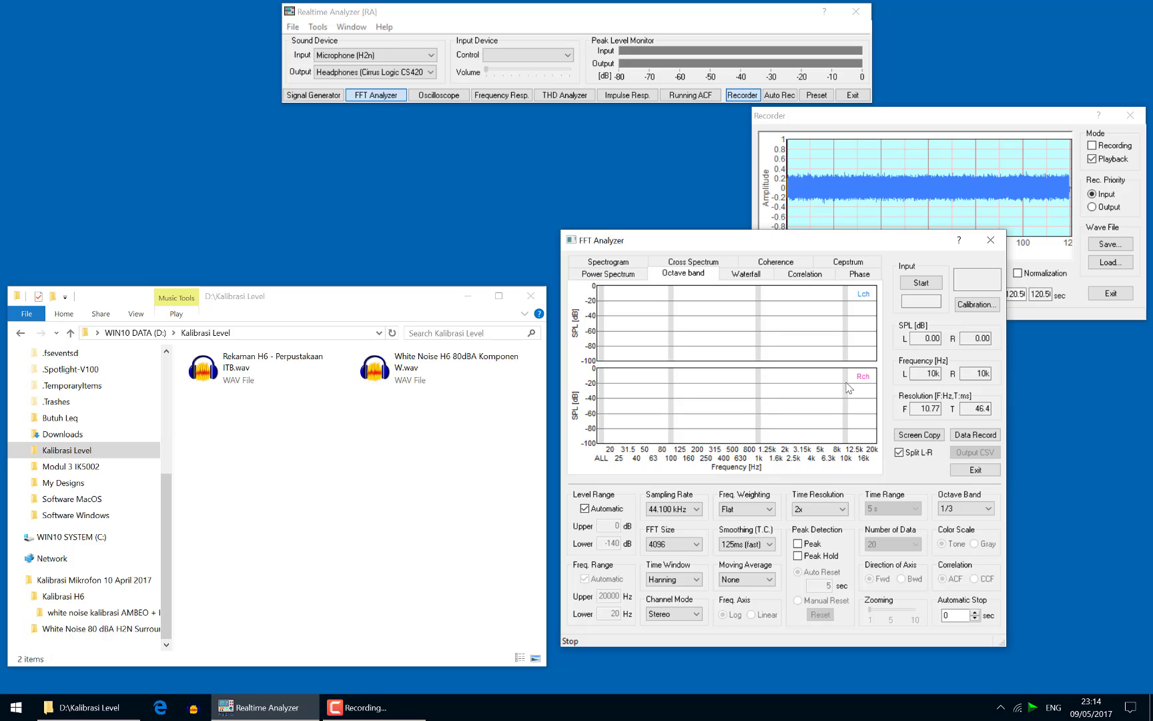
click(741, 509)
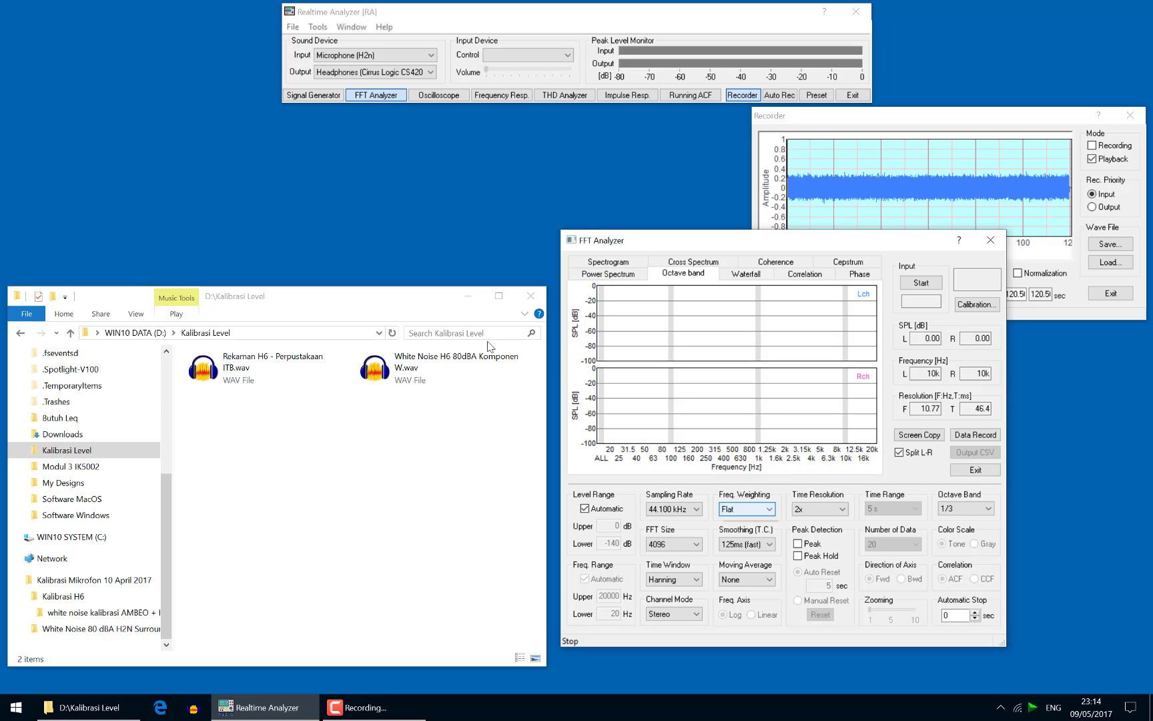
click(741, 509)
click(735, 531)
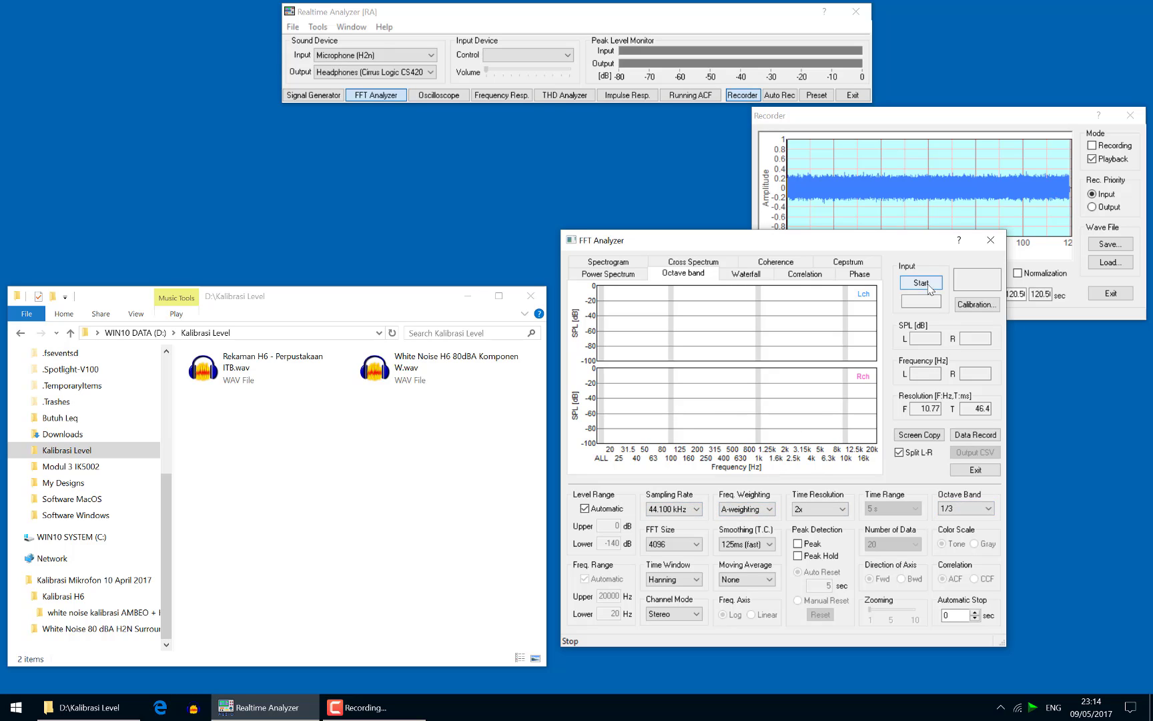
Start editing the calibration data, choose A-weighting for the sensitivity adjustment and bring the input level to about 80 dB
click(977, 304)
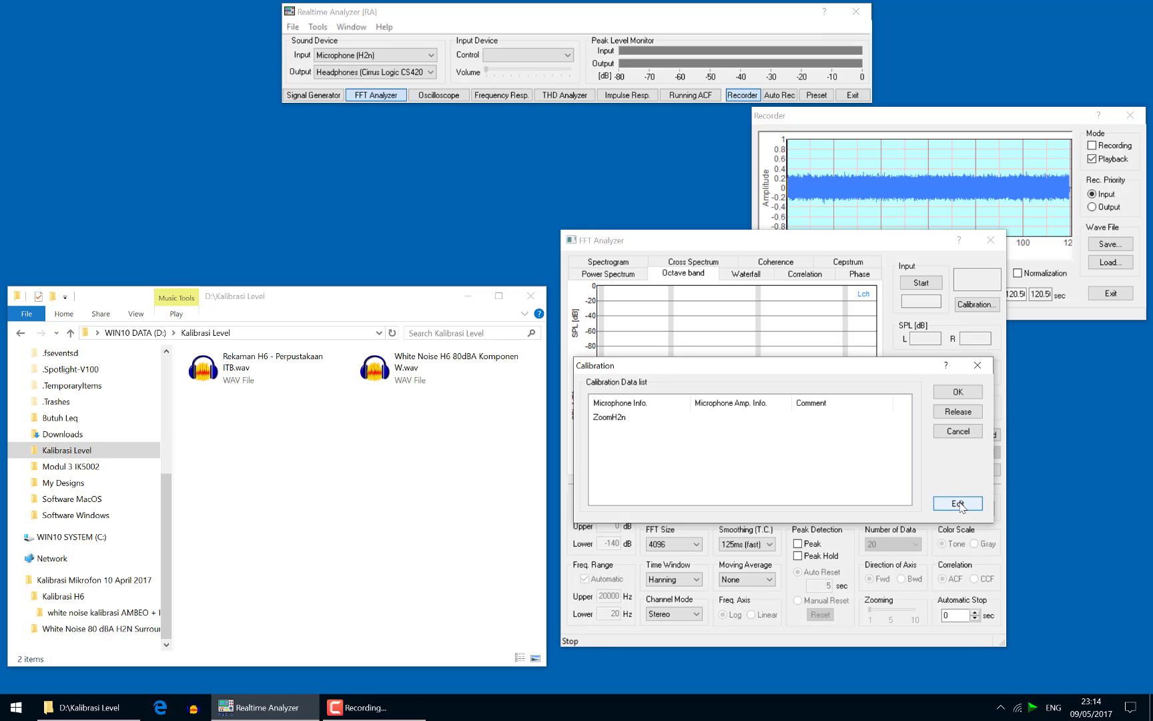
drag(903, 372, 913, 211)
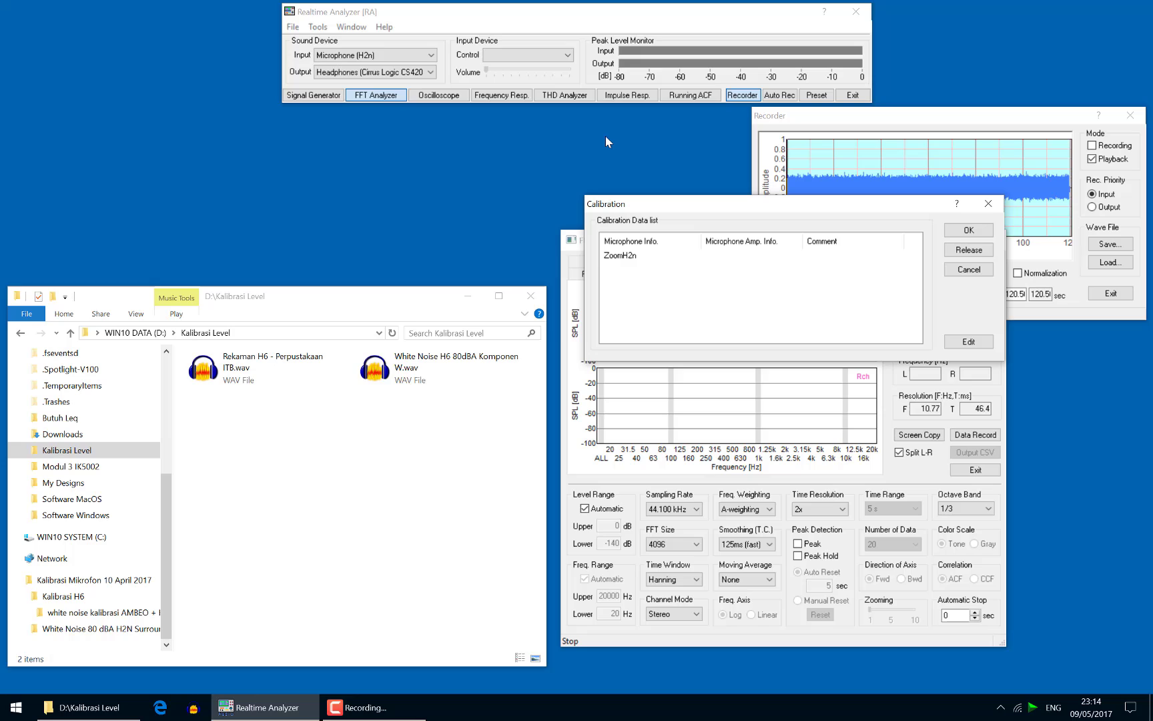
click(962, 342)
click(921, 436)
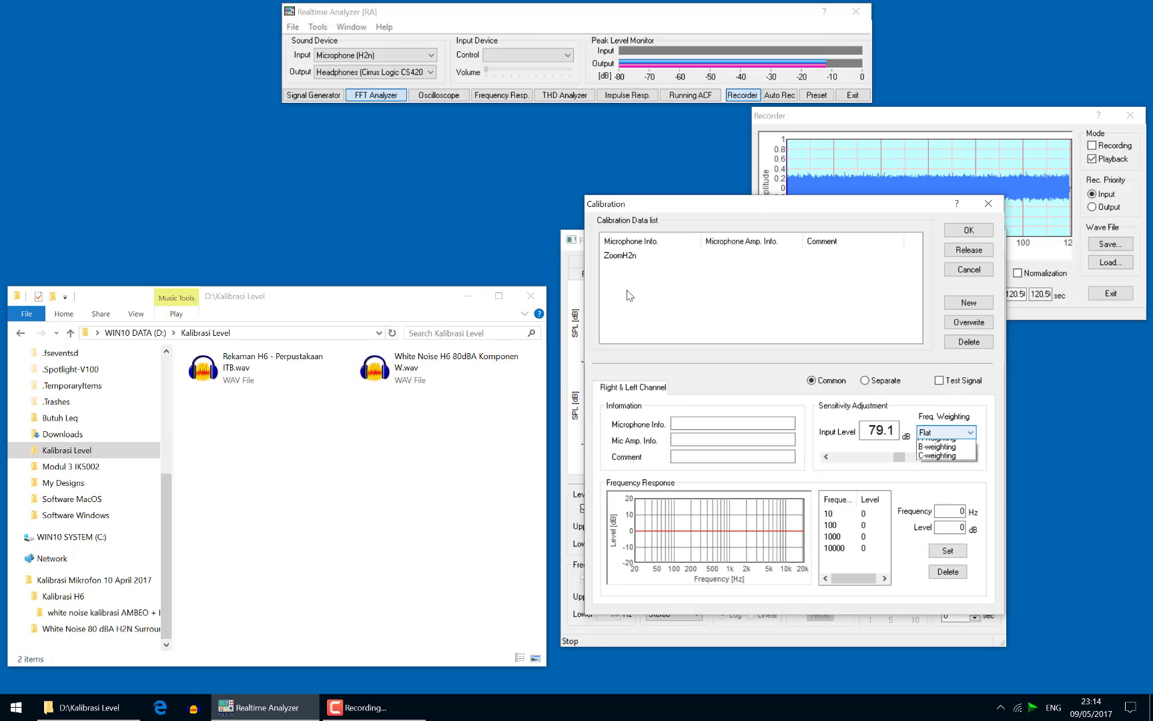
click(937, 454)
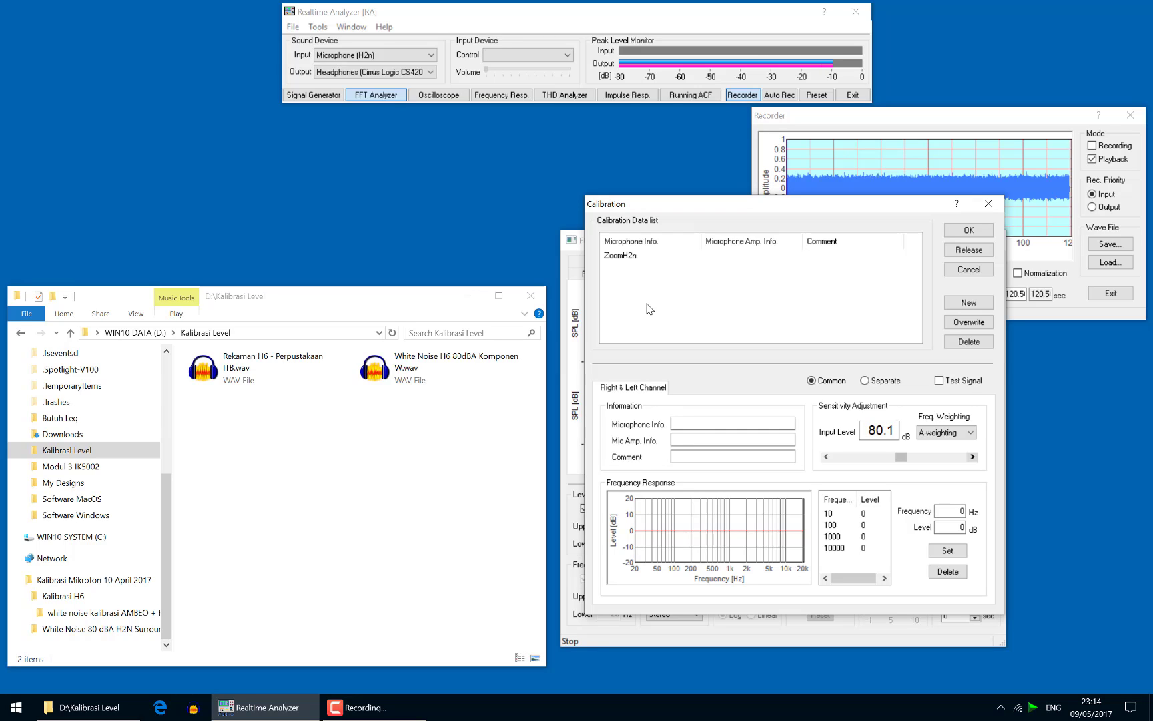
Save a new calibration entry with microphone info Zoom H6 and mic amp info Ambisonics
click(726, 422)
text(Zoom H6)
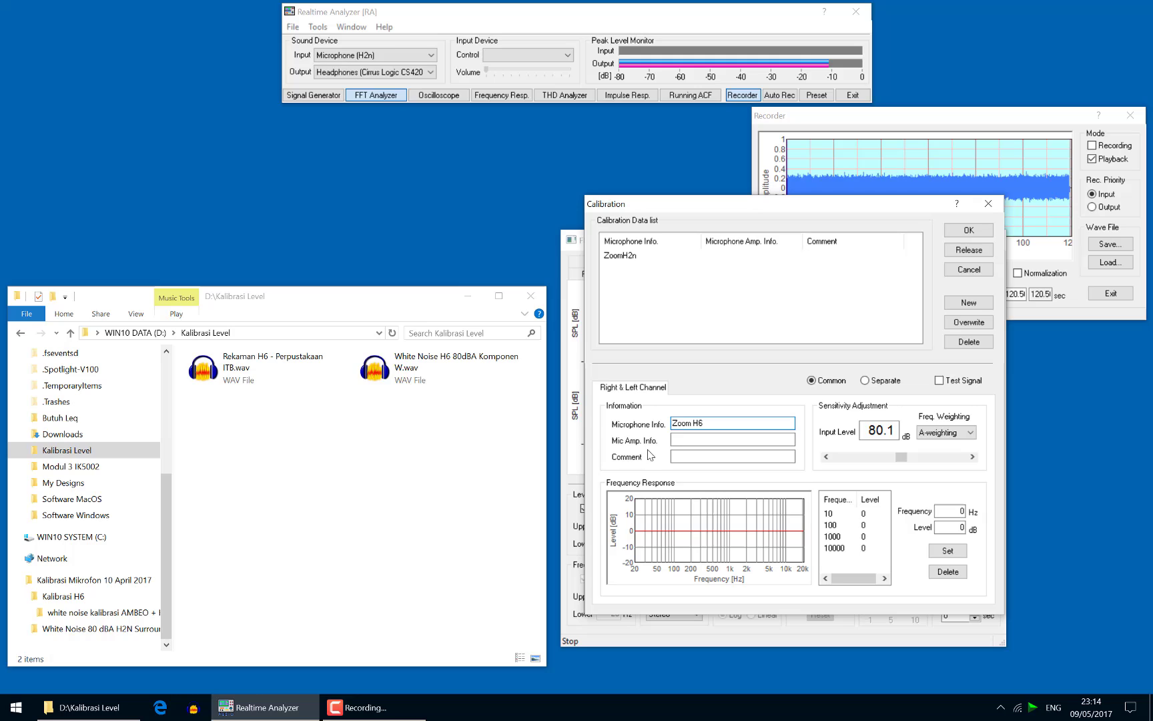
key(Tab)
text(Am)
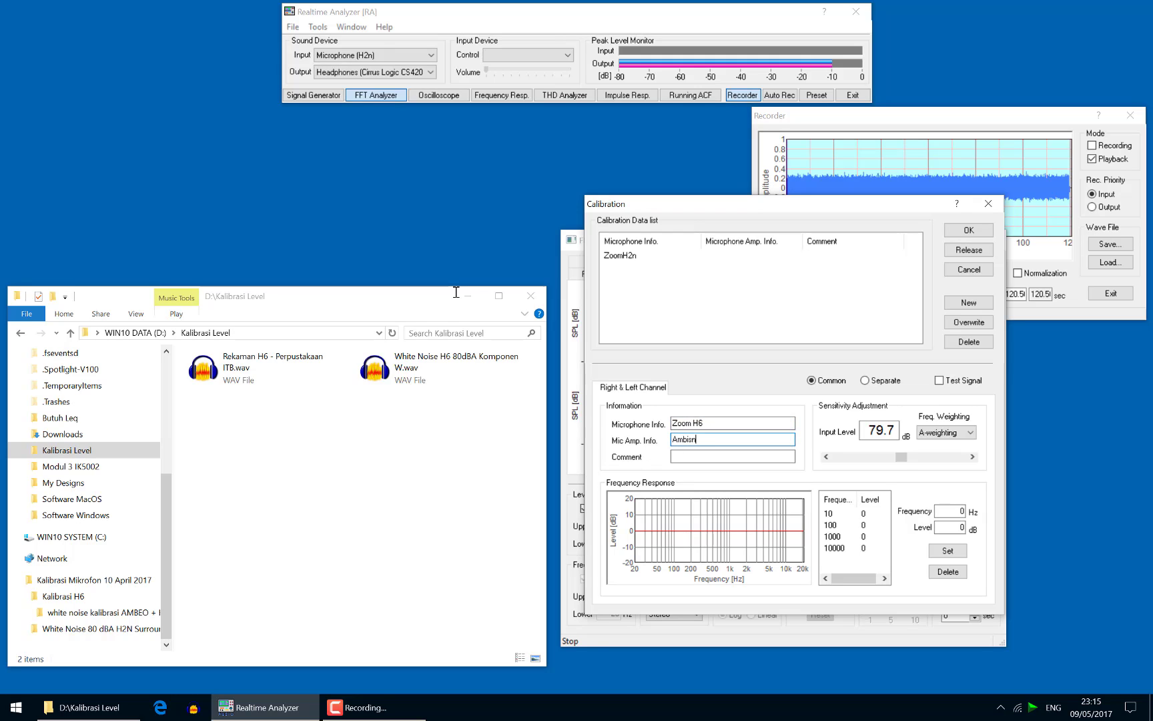
text(bisonics)
click(973, 302)
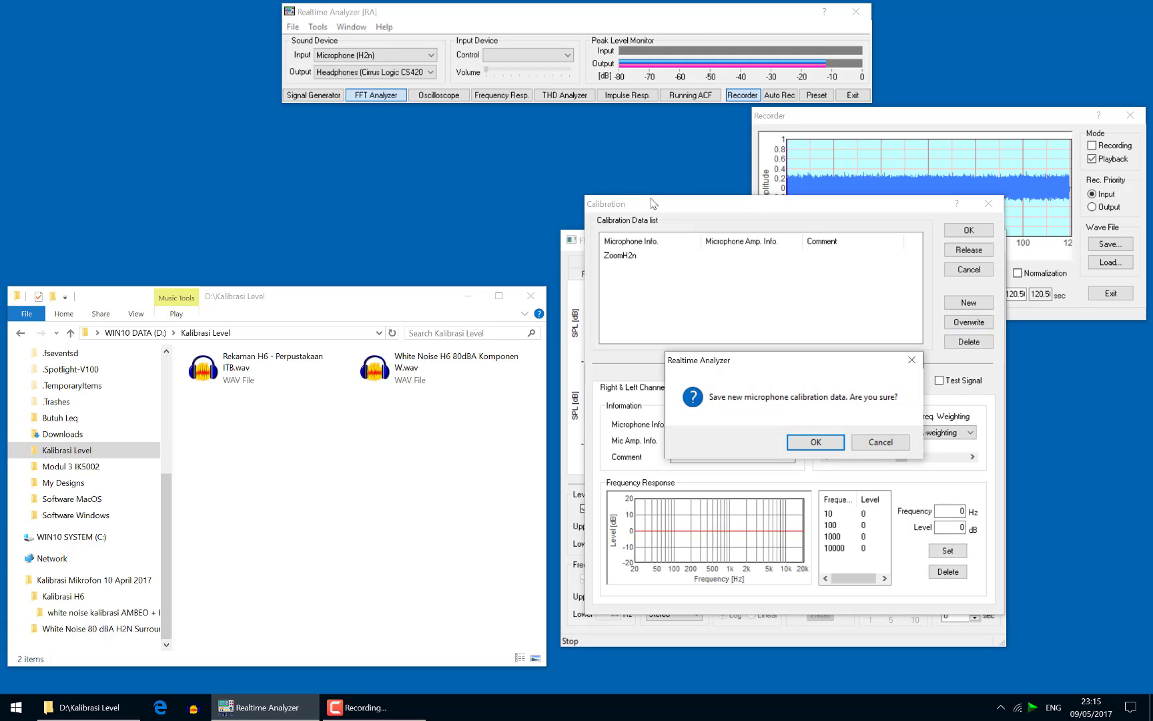
click(817, 439)
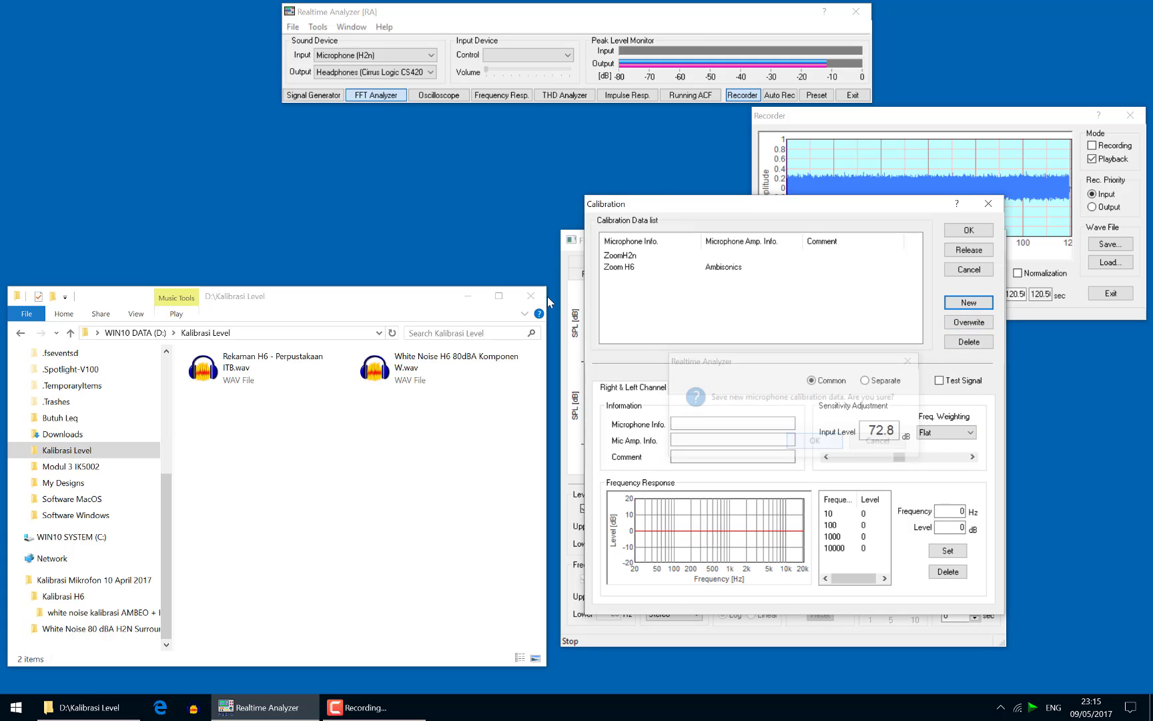
Set the Zoom H6 calibration entry to A-weighting, enter a frequency of 1000 Hz and overwrite the saved data
click(642, 272)
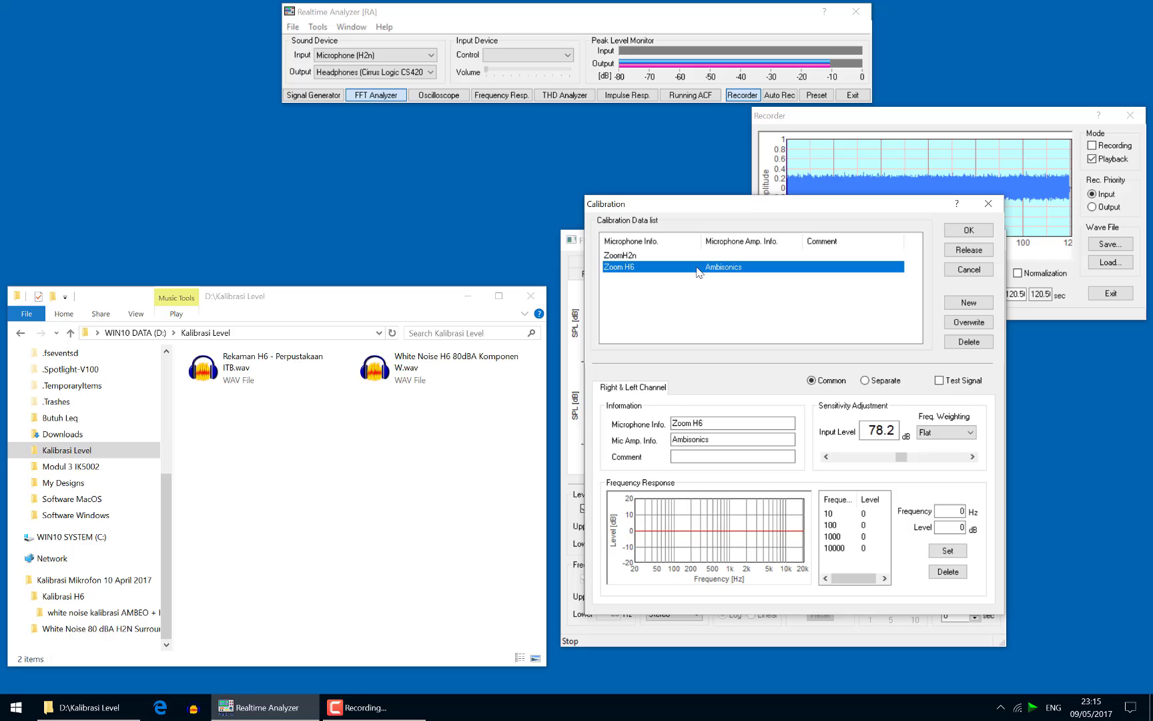
click(947, 432)
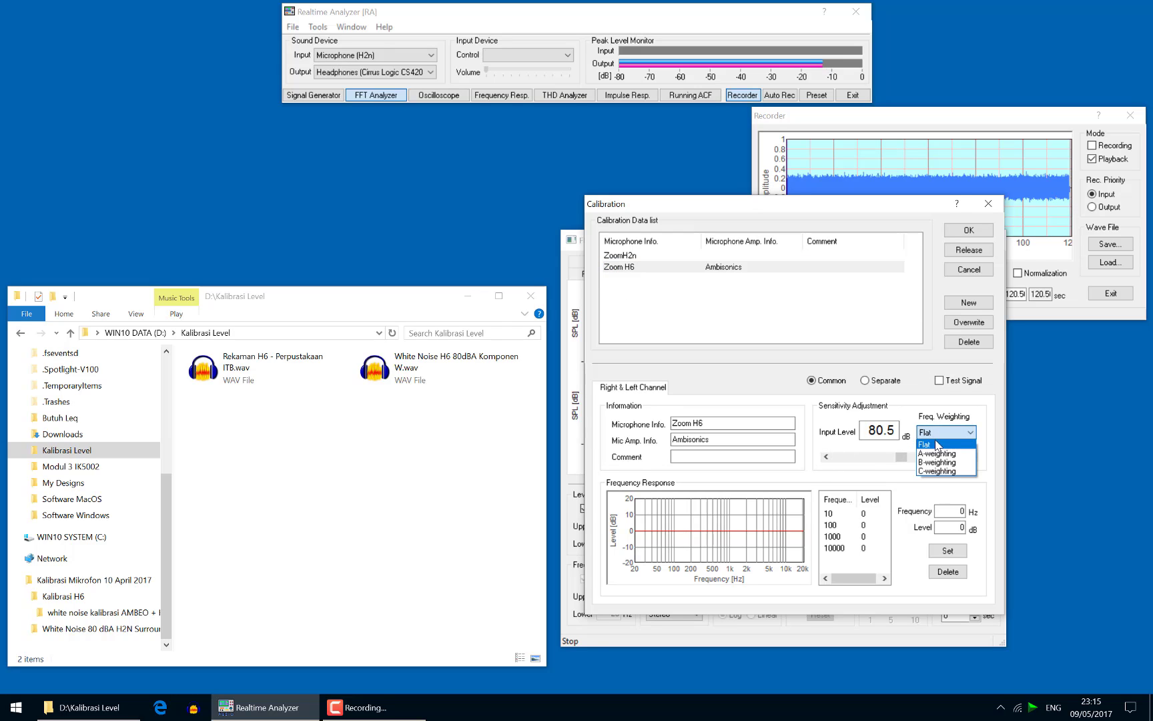
key(Return)
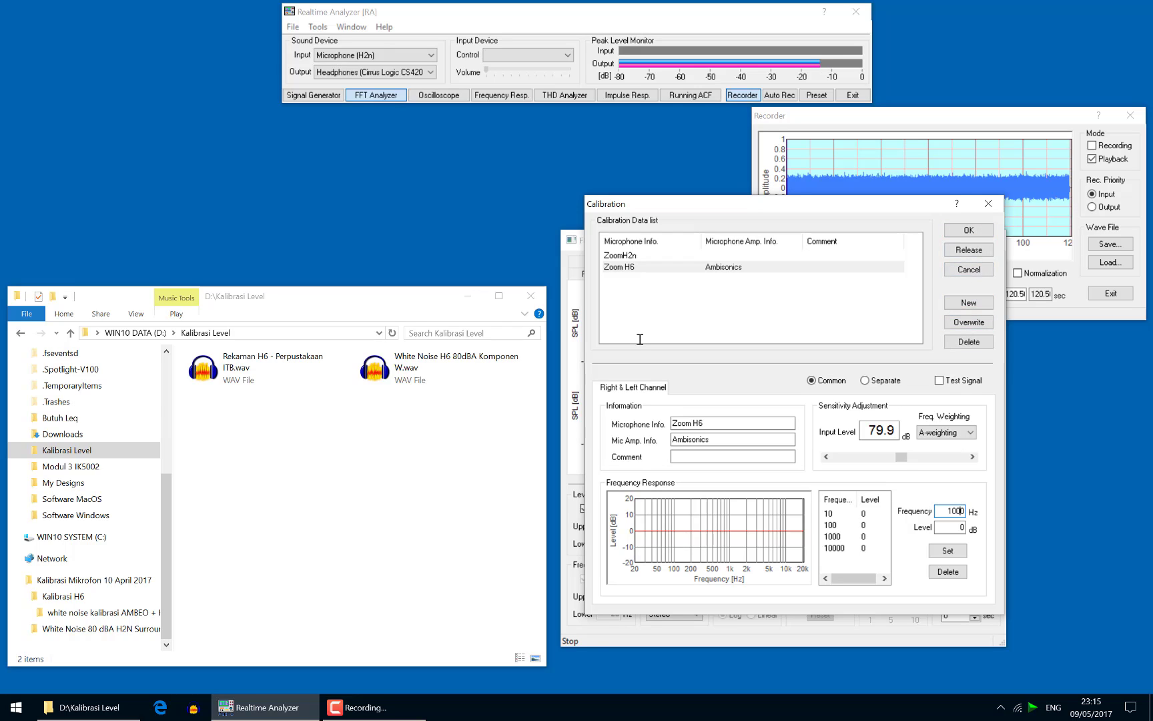
click(948, 551)
click(969, 323)
click(831, 439)
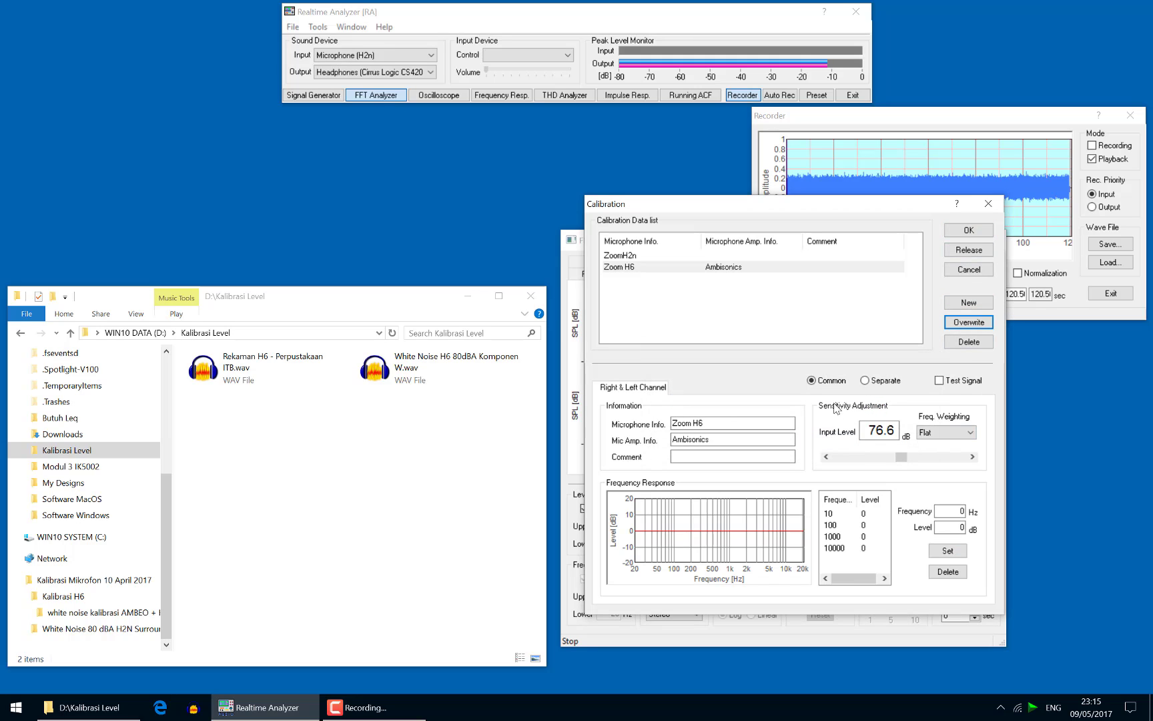
Apply the Zoom H6 calibration with A-weighting to the FFT Analyzer and turn off the Split L-R display
click(785, 271)
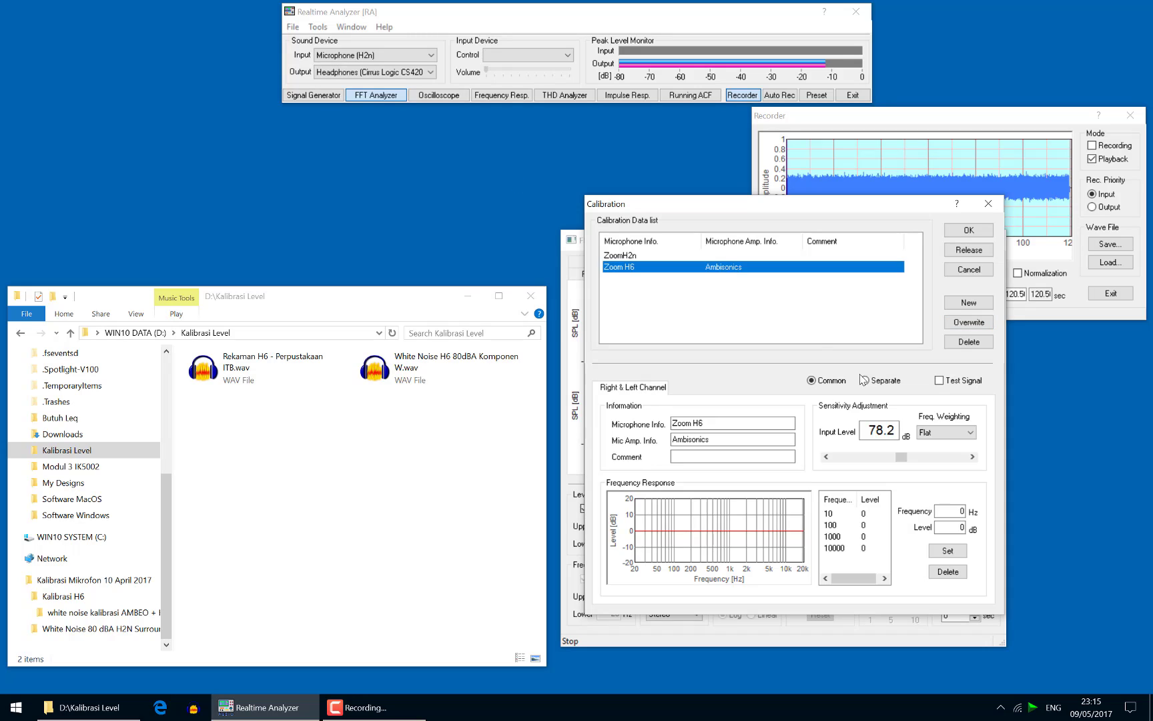
click(926, 433)
click(931, 453)
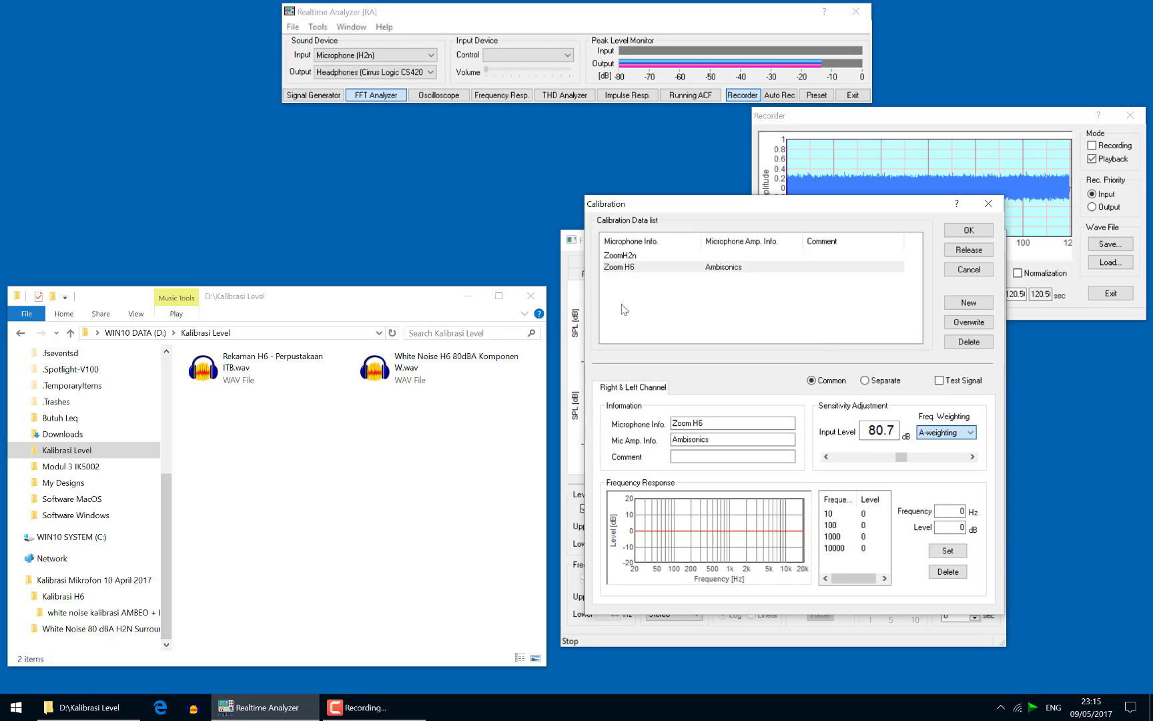
click(968, 230)
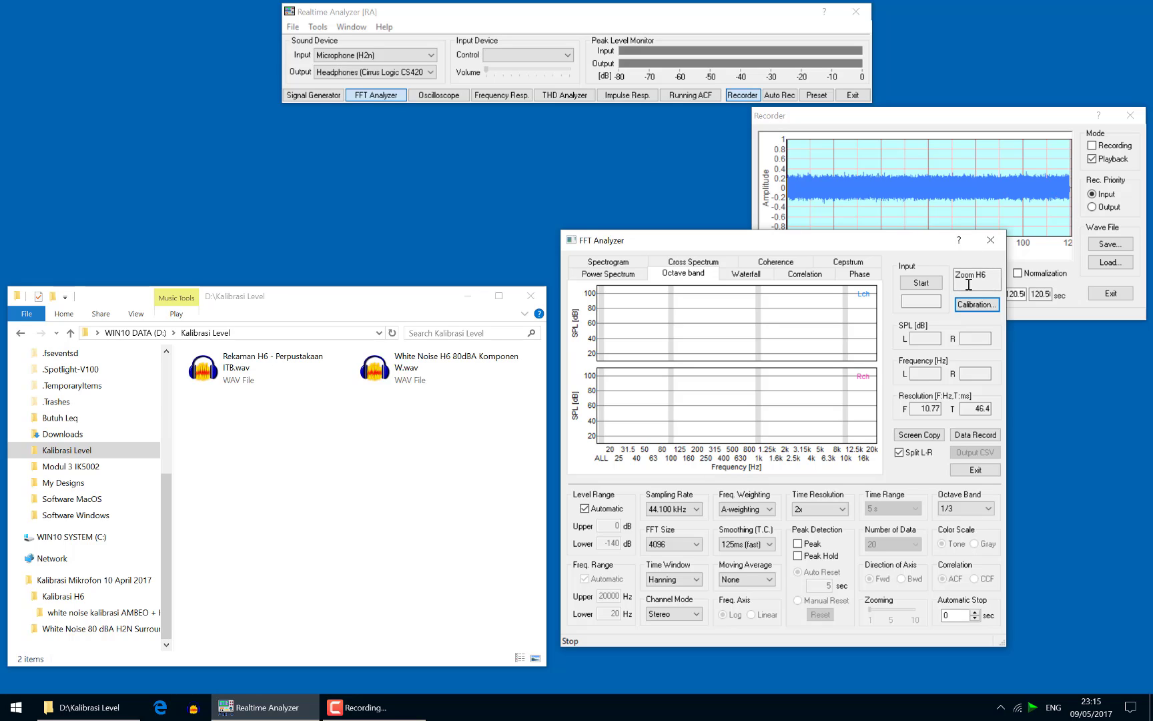
click(916, 453)
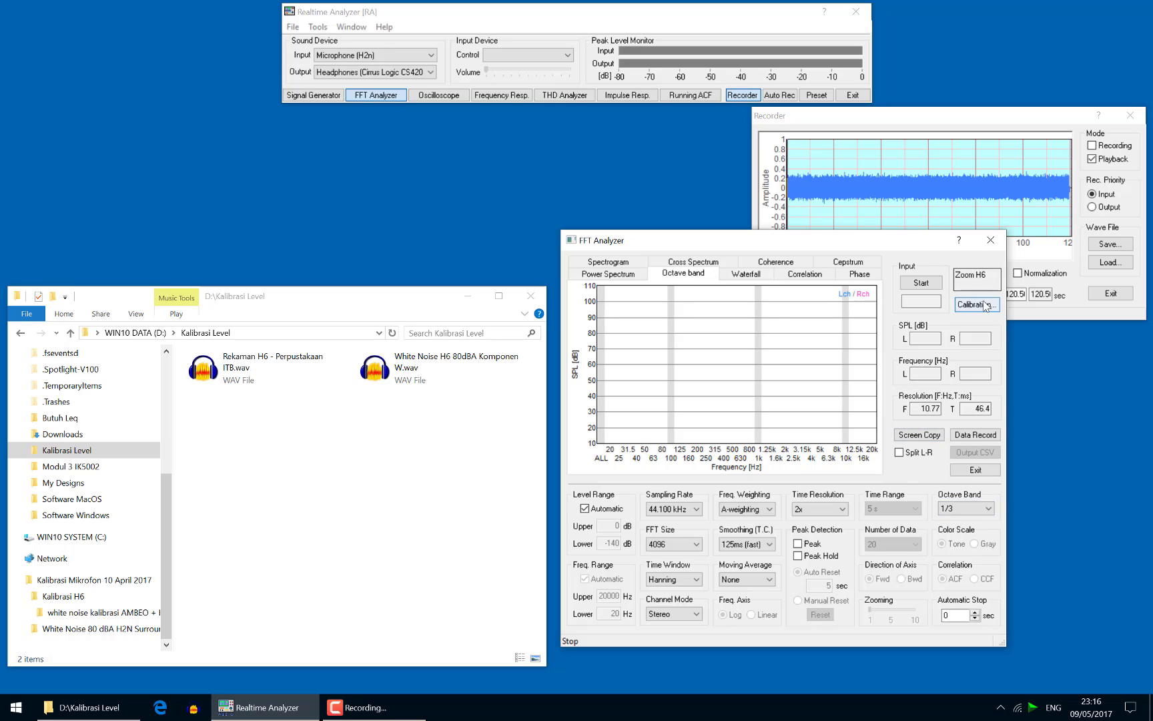
Load Rekaman H6 - Perpustakaan ITB.wav into the Recorder
click(978, 178)
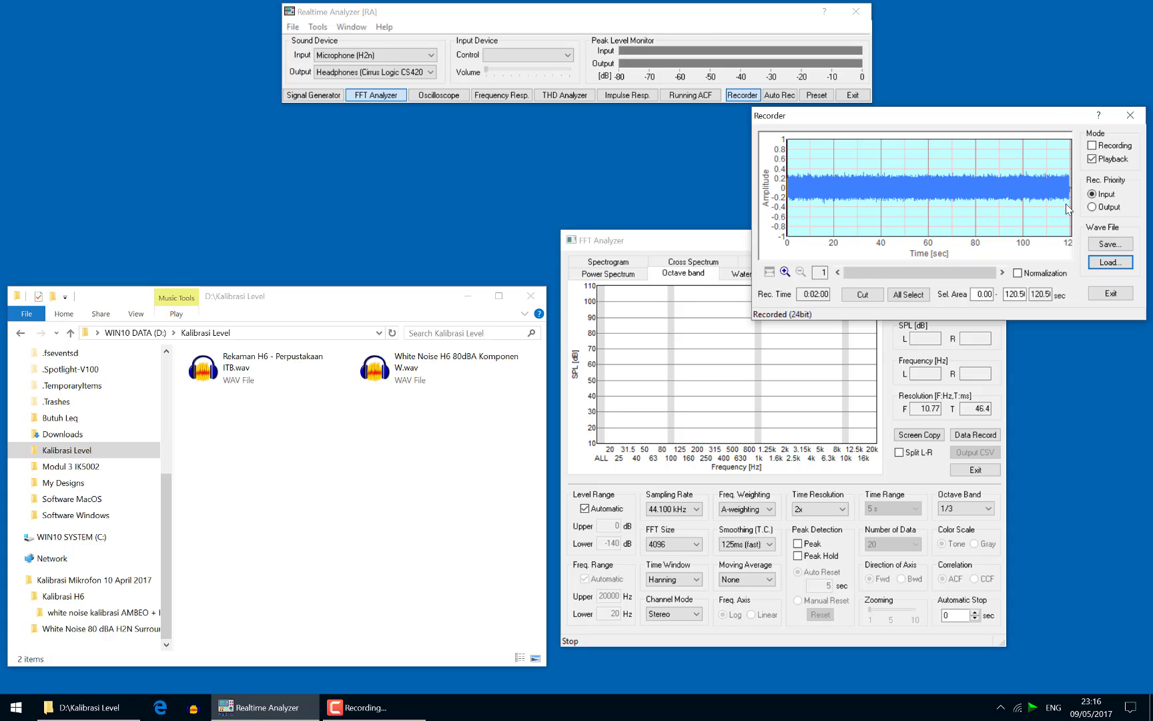
click(1105, 260)
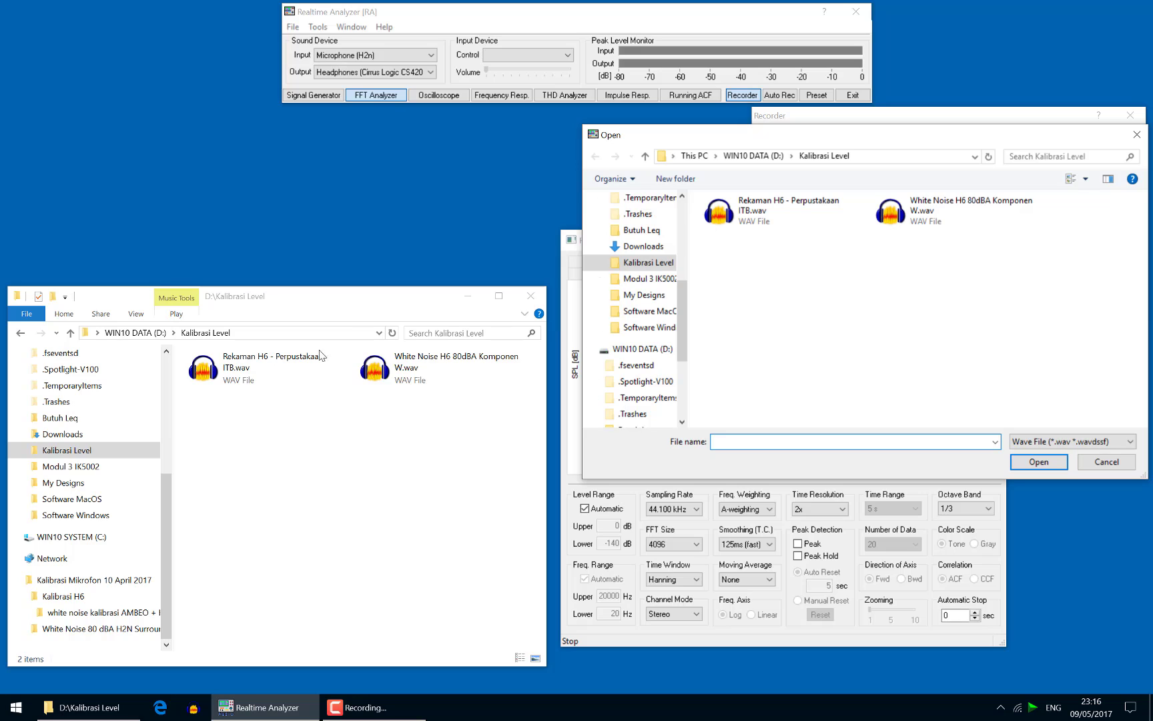
click(759, 207)
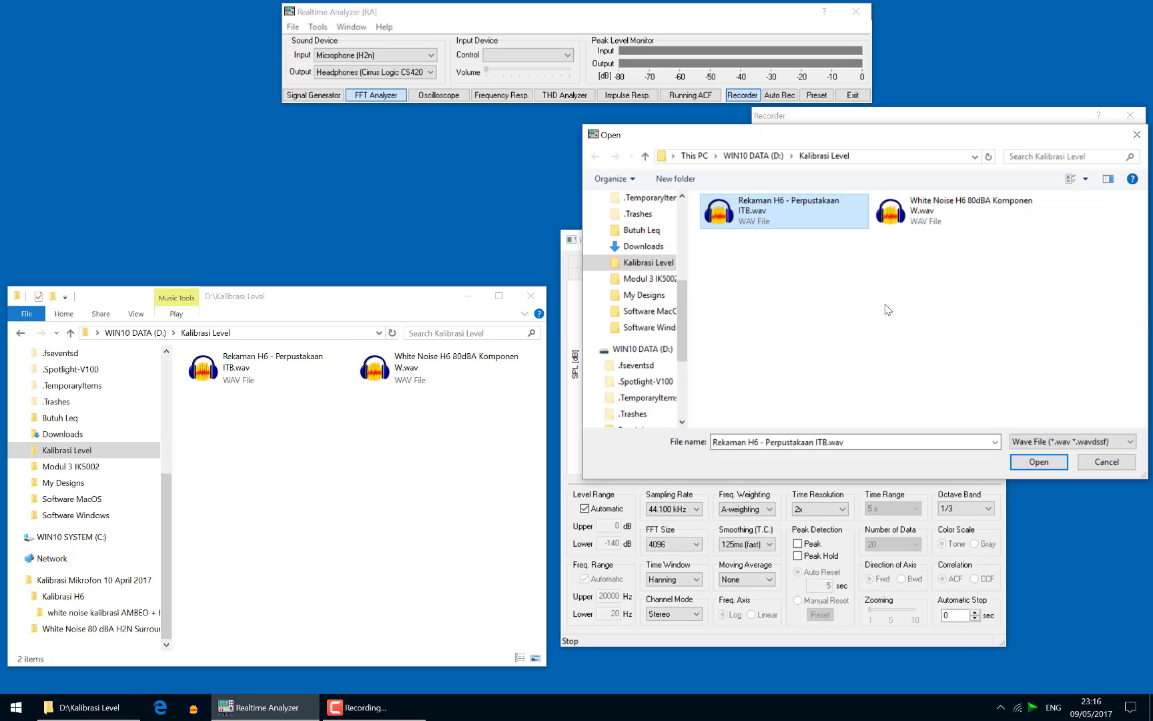
click(1054, 462)
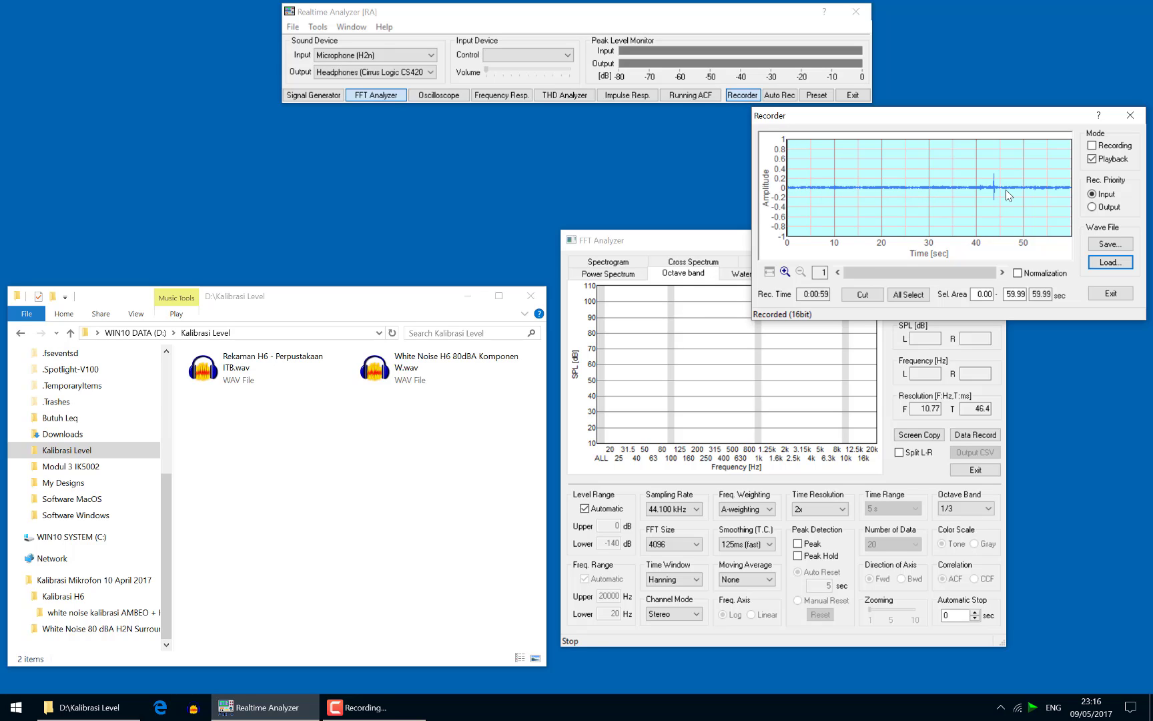
Run the octave band analysis of the library recording for about 14 seconds and stop it
click(704, 260)
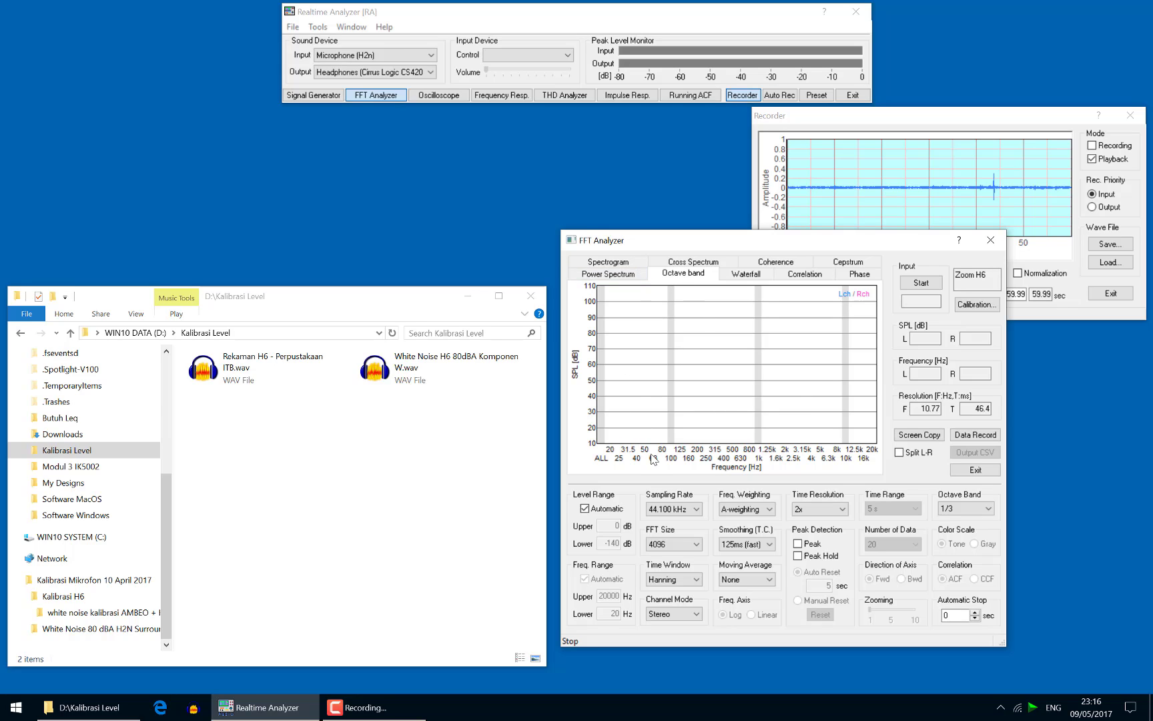
click(936, 285)
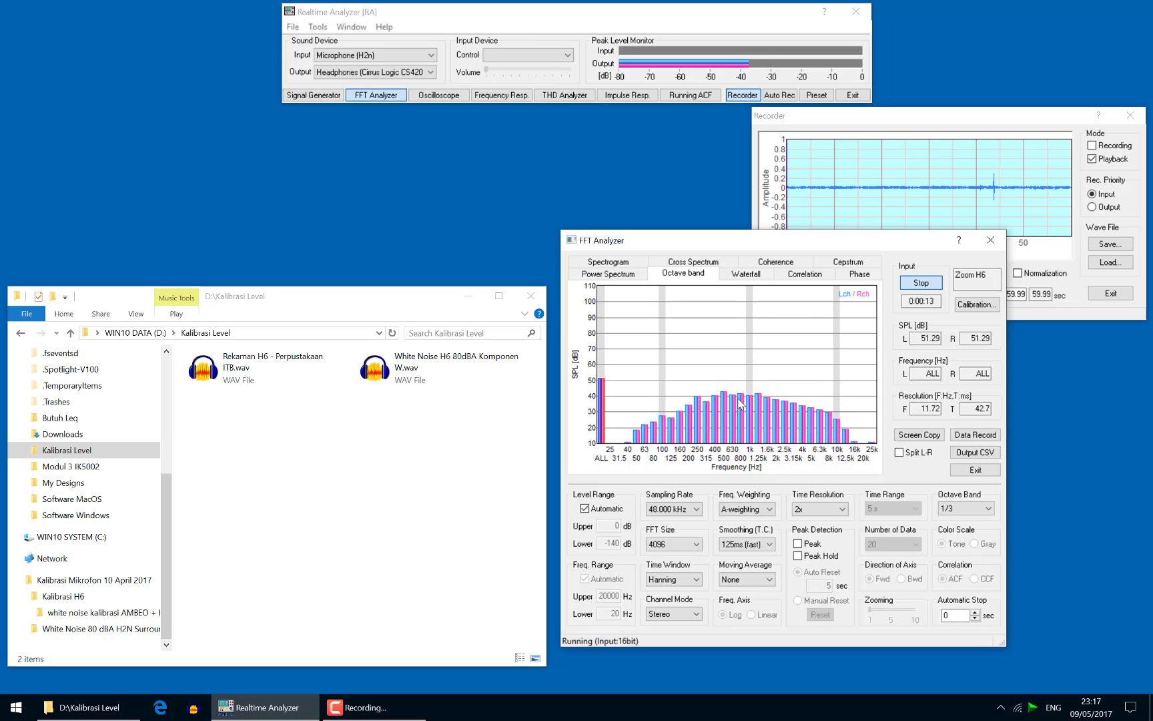
click(915, 283)
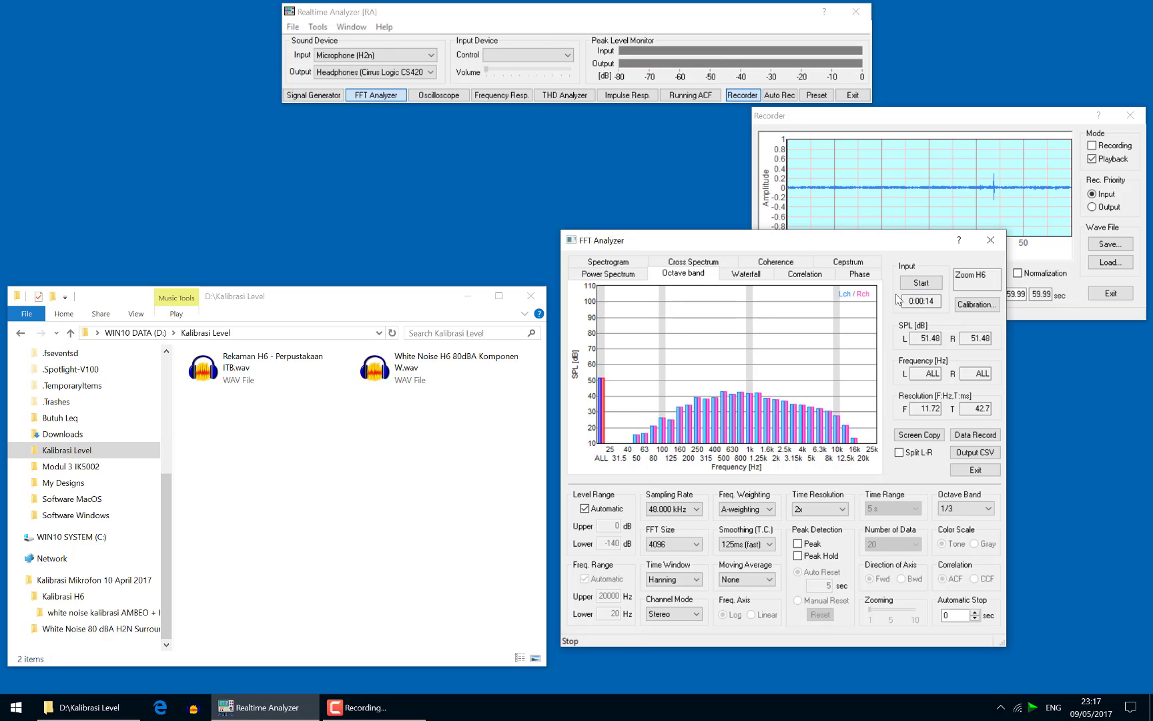
Open the Data Recording window and rearrange the main window, Recorder and FFT Analyzer to keep the data log and analysis unobstructed
click(976, 435)
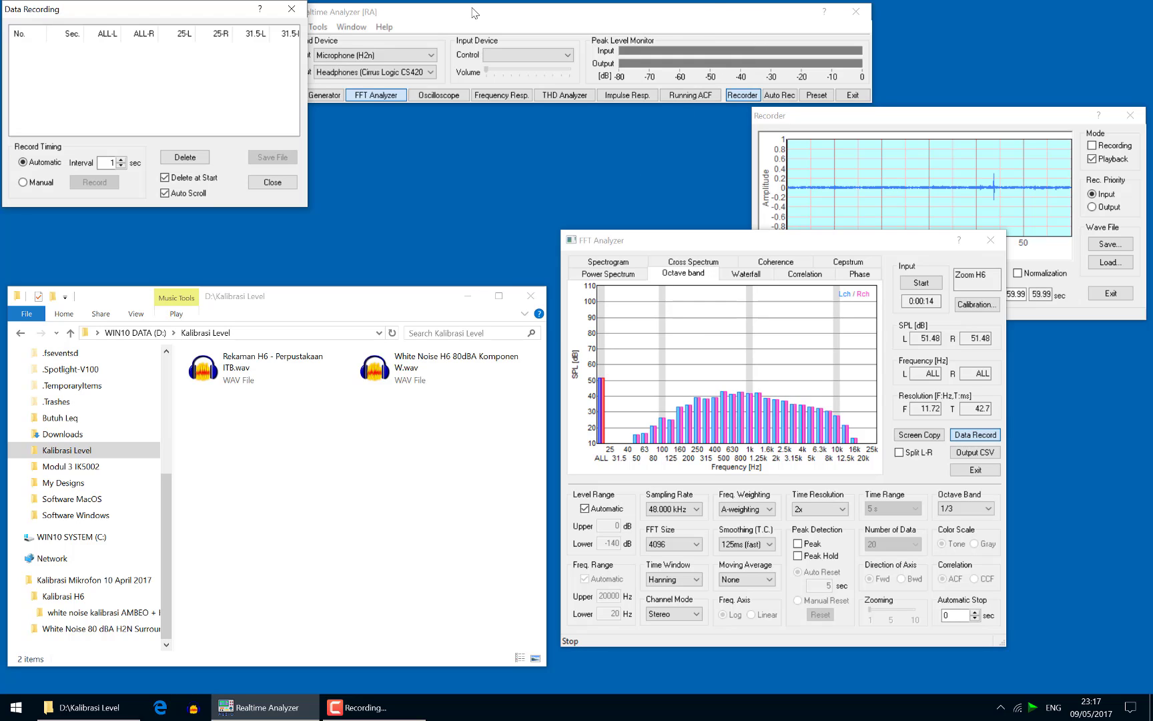
drag(472, 12, 489, 11)
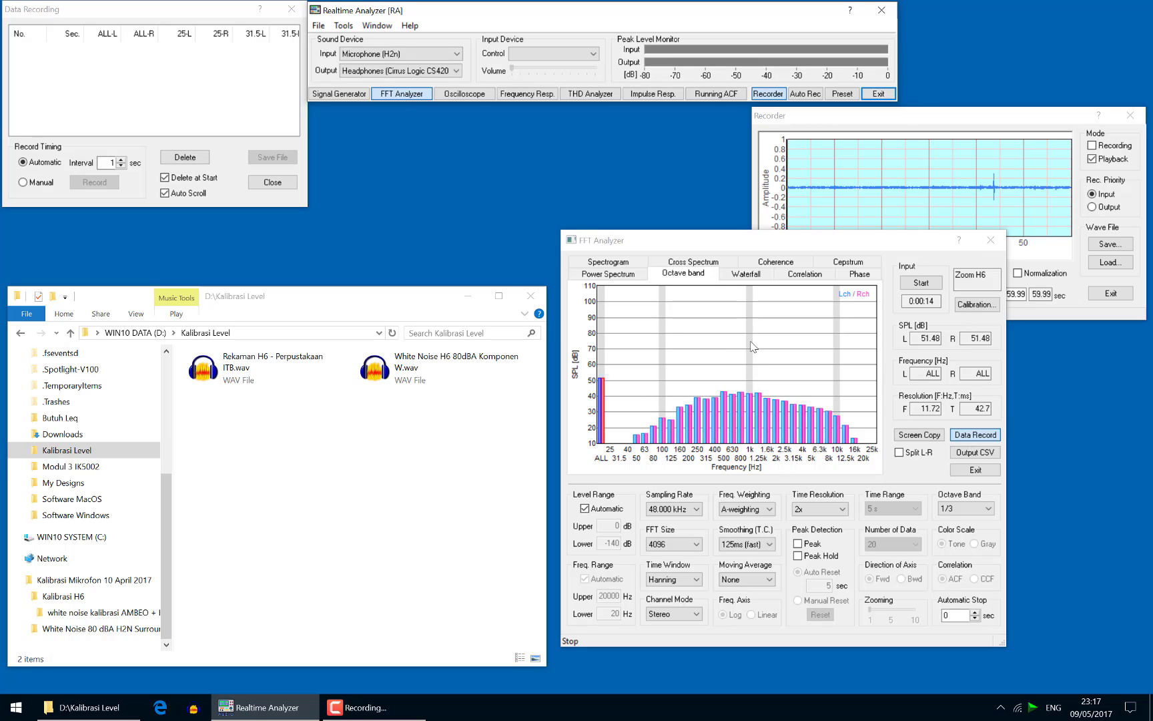
drag(856, 241, 857, 281)
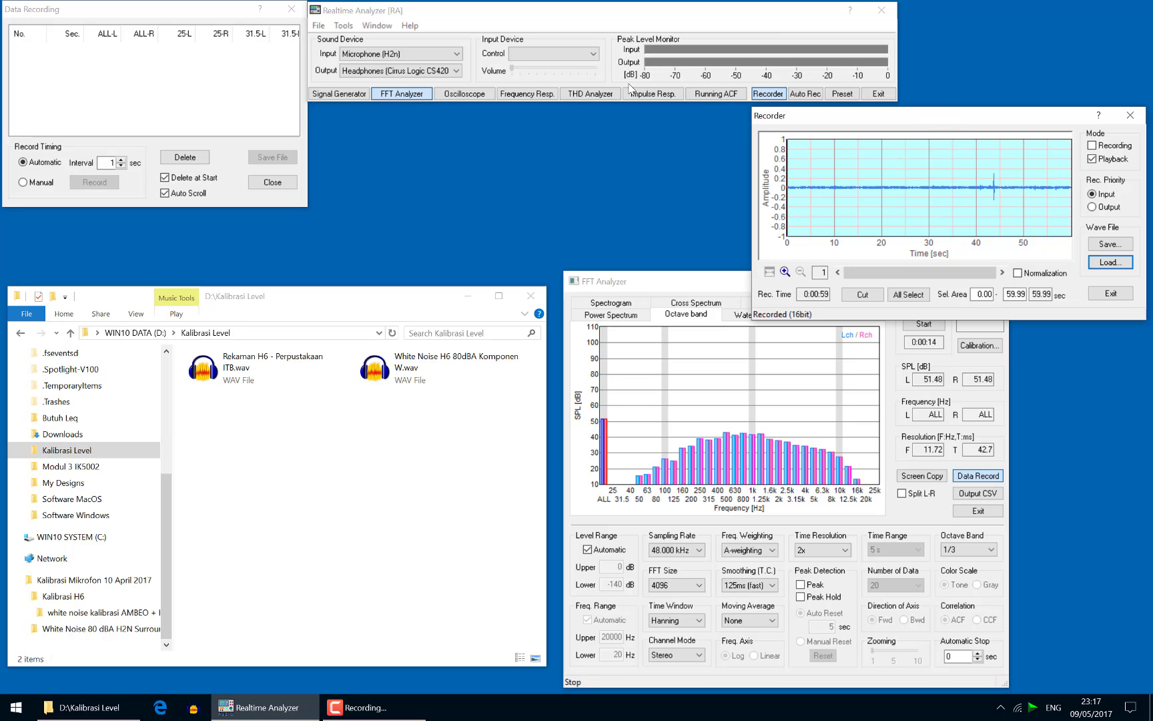
drag(929, 115, 931, 22)
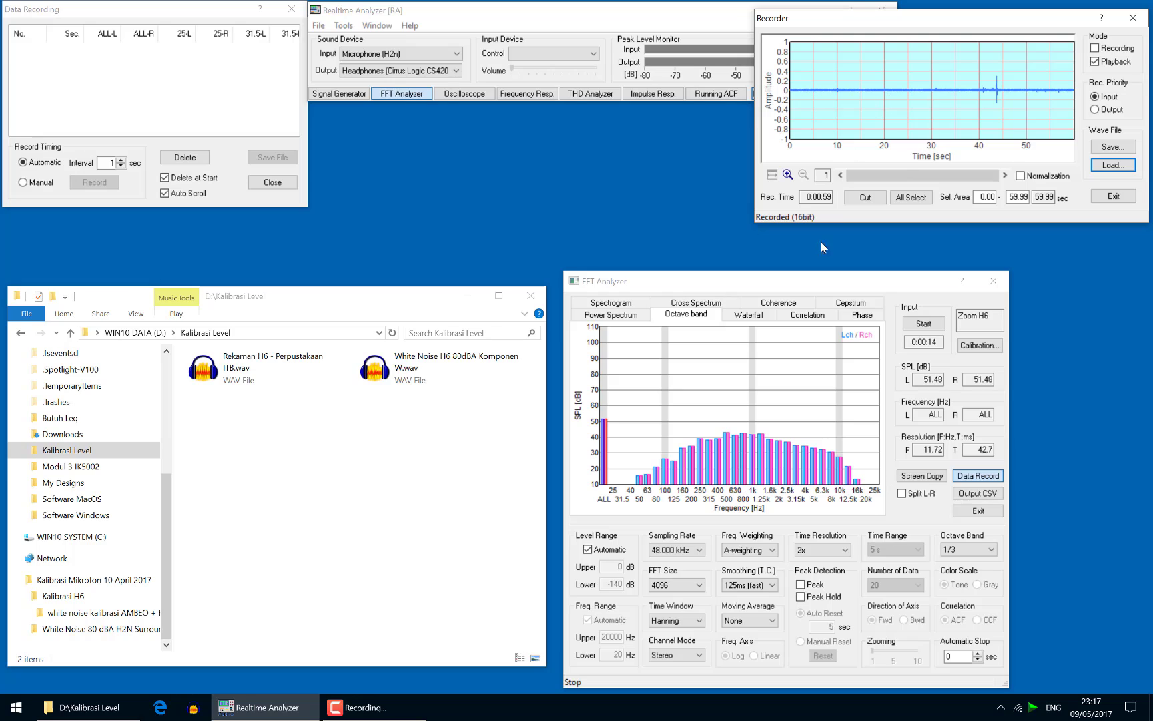
click(815, 278)
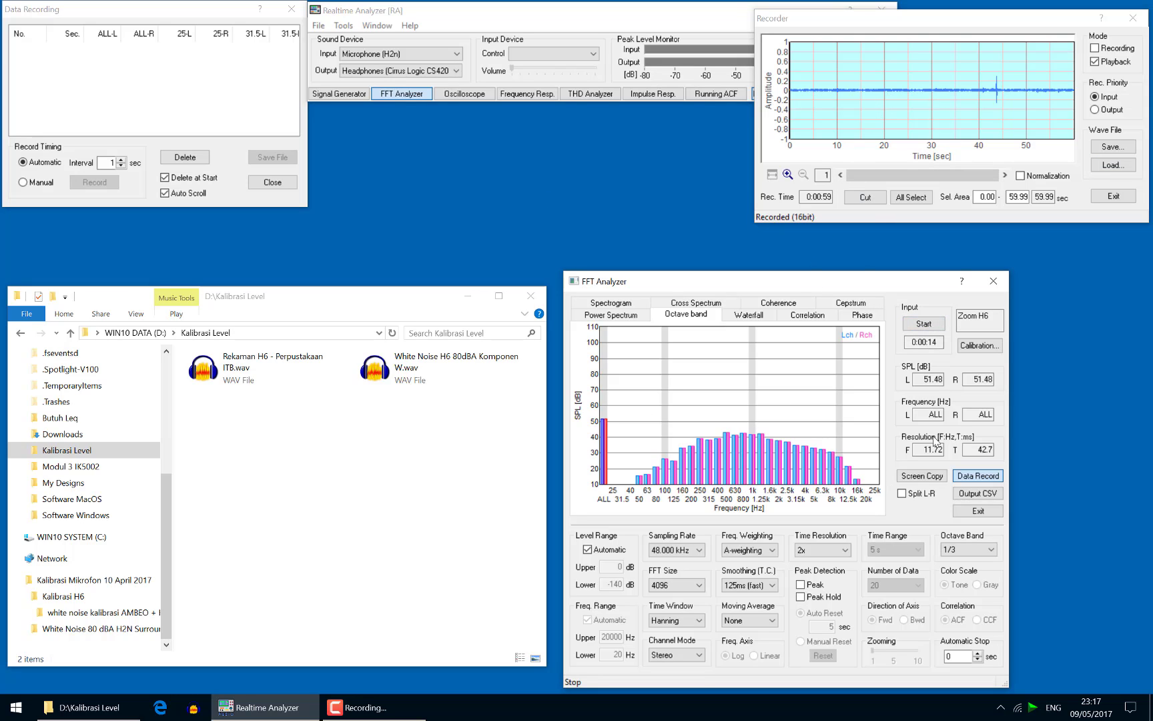
Log the octave band levels of the library recording for about 23 seconds, stop the analysis and close the data log
click(933, 325)
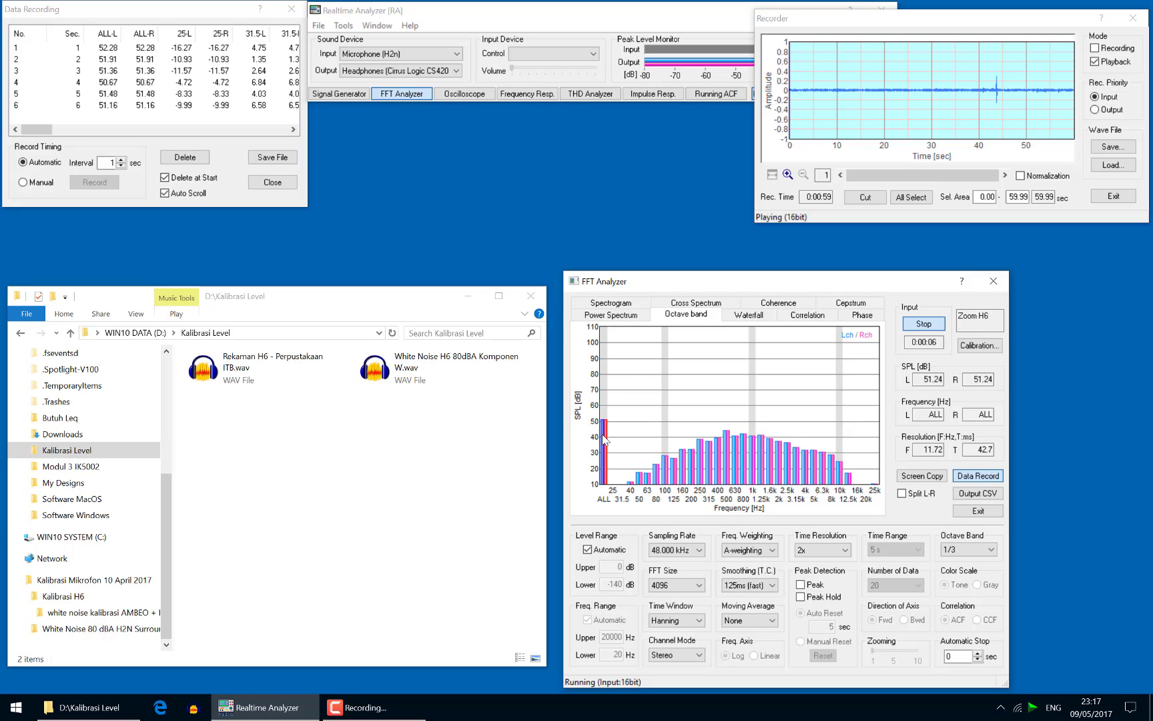
click(275, 356)
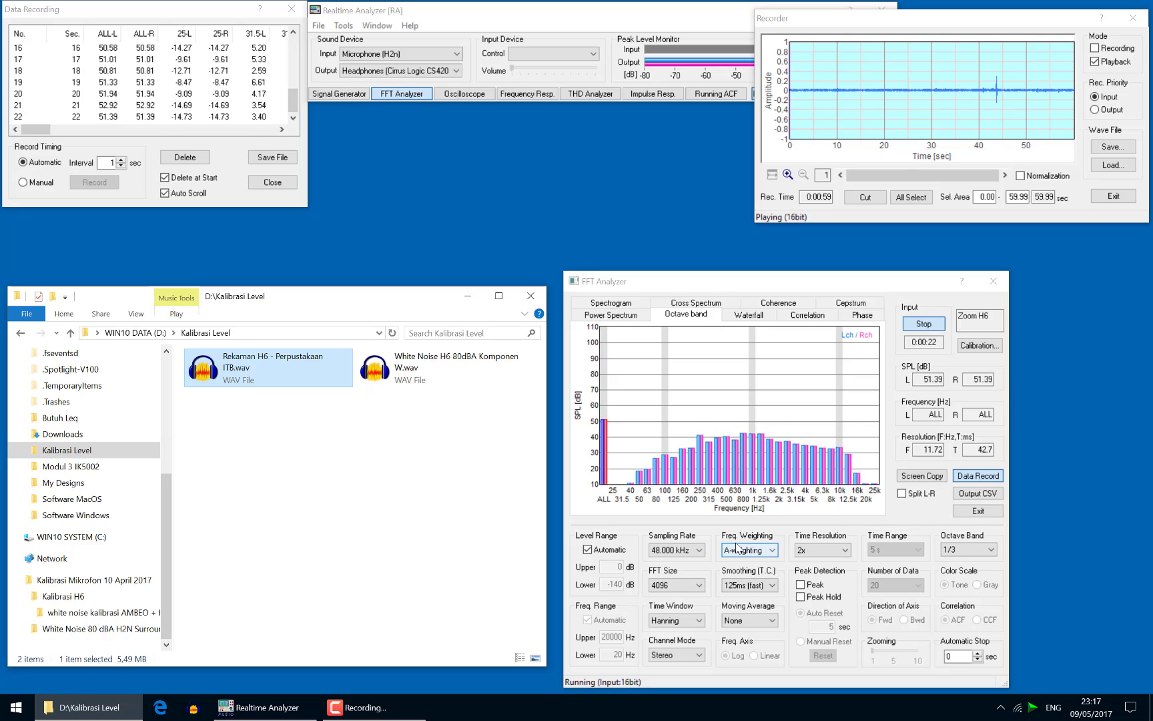
click(926, 327)
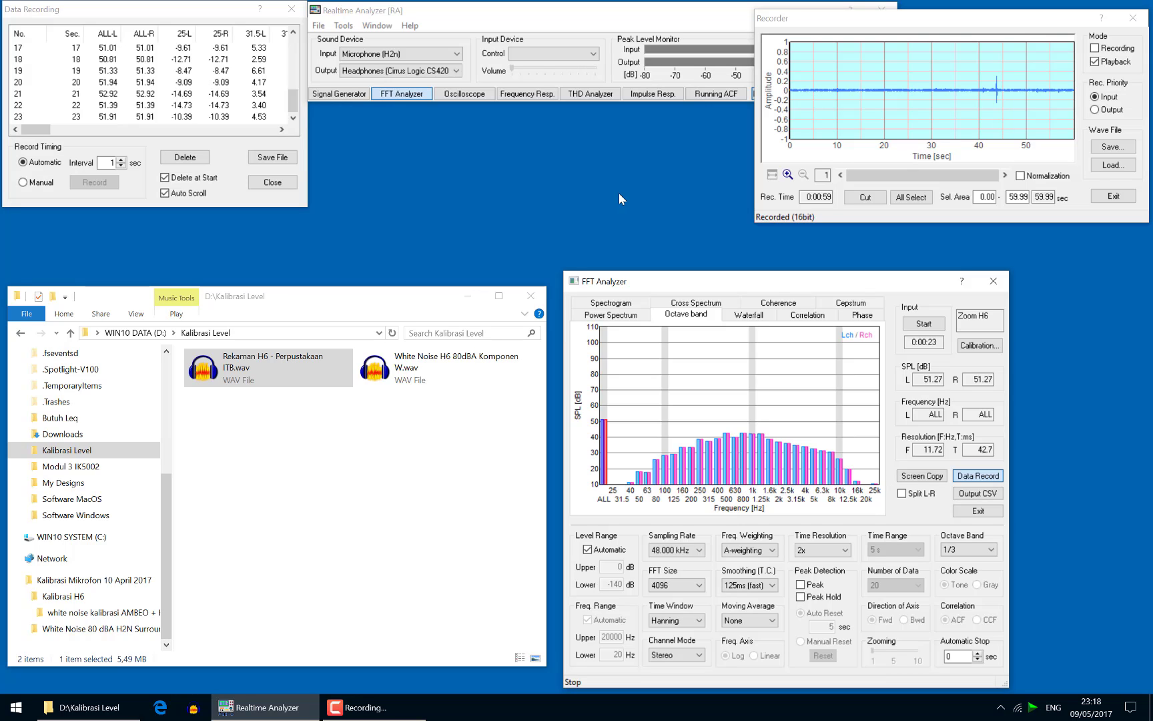
click(292, 183)
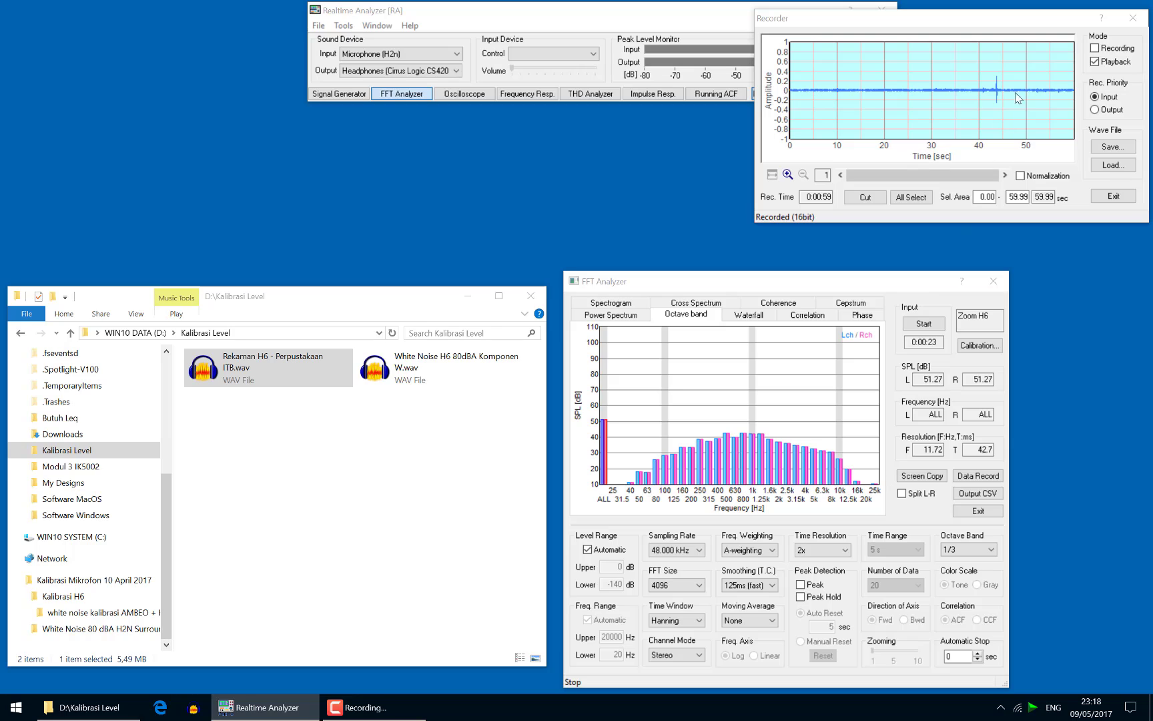
click(1025, 31)
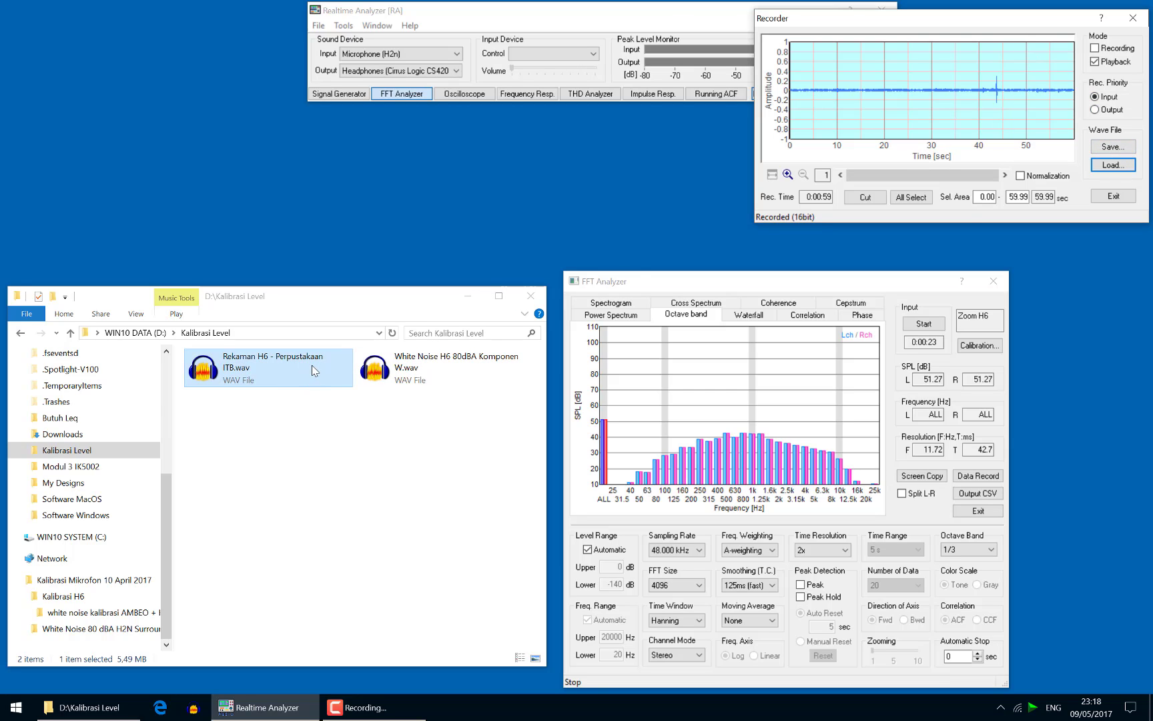
Open the Data Recording window again and set the FFT Analyzer's sampling rate to 44.100 kHz
click(977, 475)
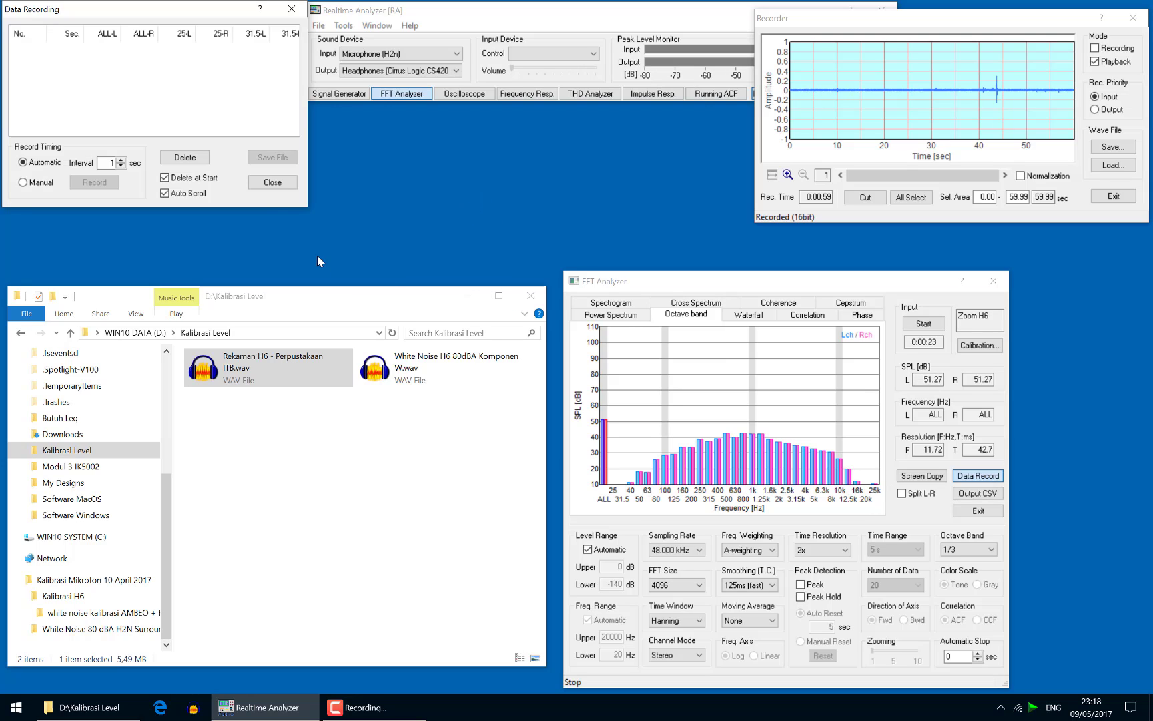
click(1017, 214)
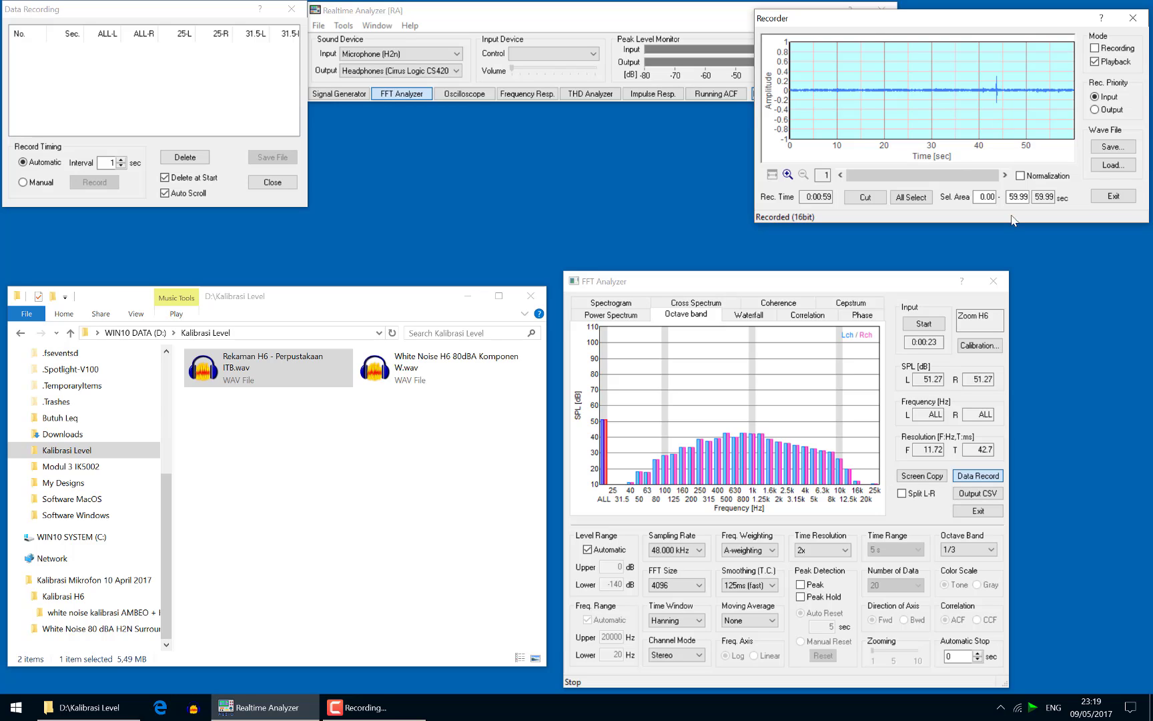
click(698, 550)
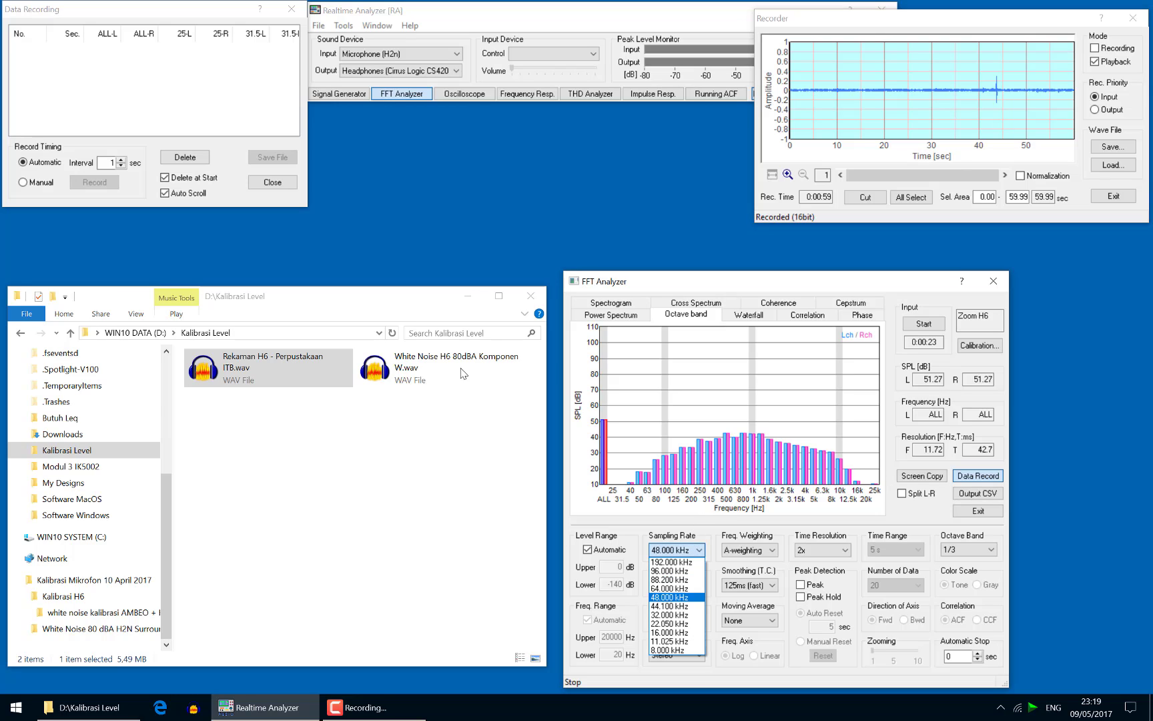
click(670, 606)
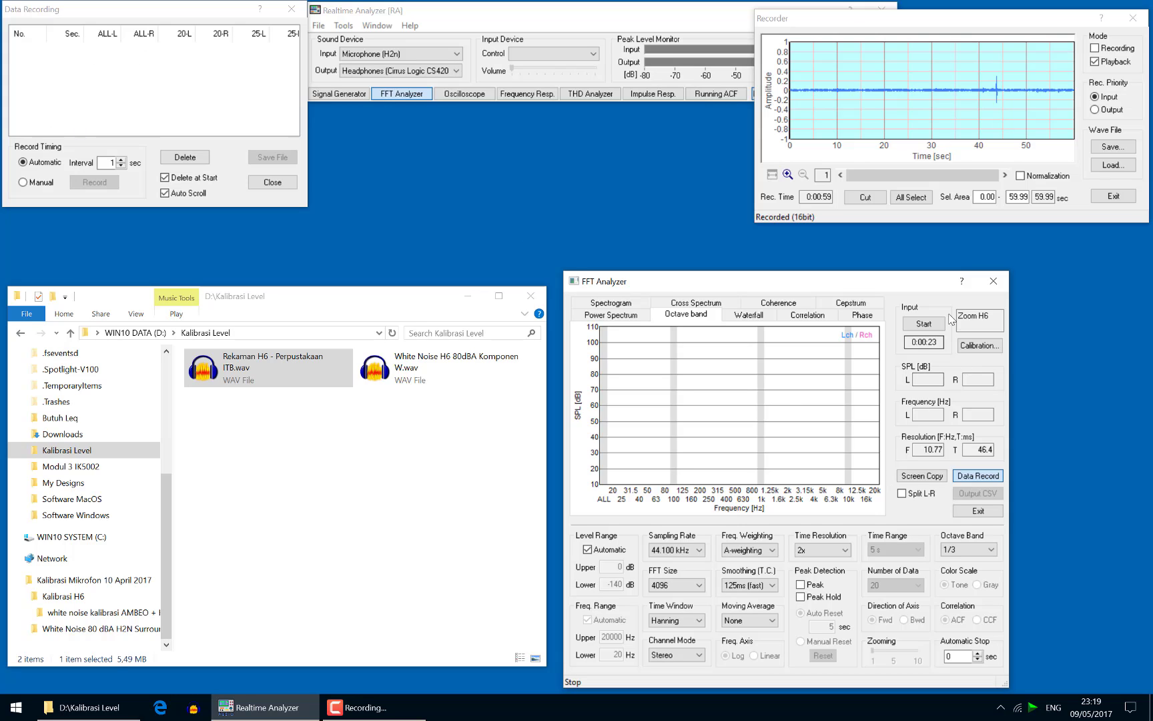
Return the sampling rate to 48.000 kHz and log the octave band levels of the whole library recording until playback ends
click(924, 325)
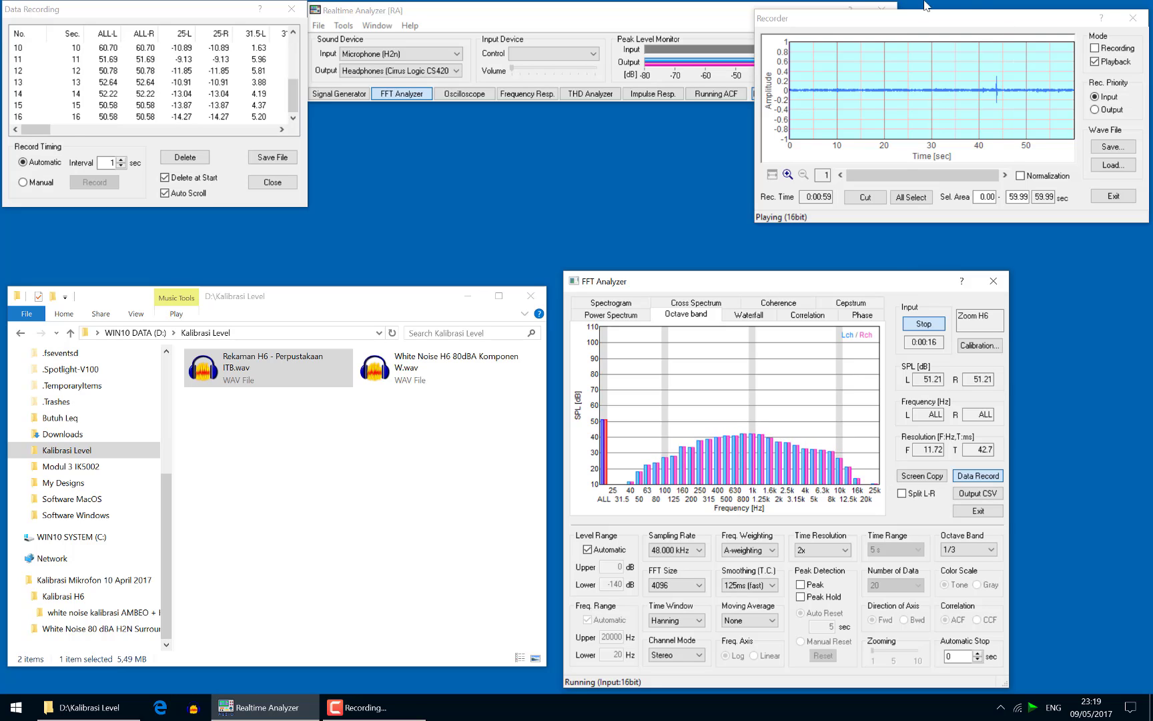
click(750, 50)
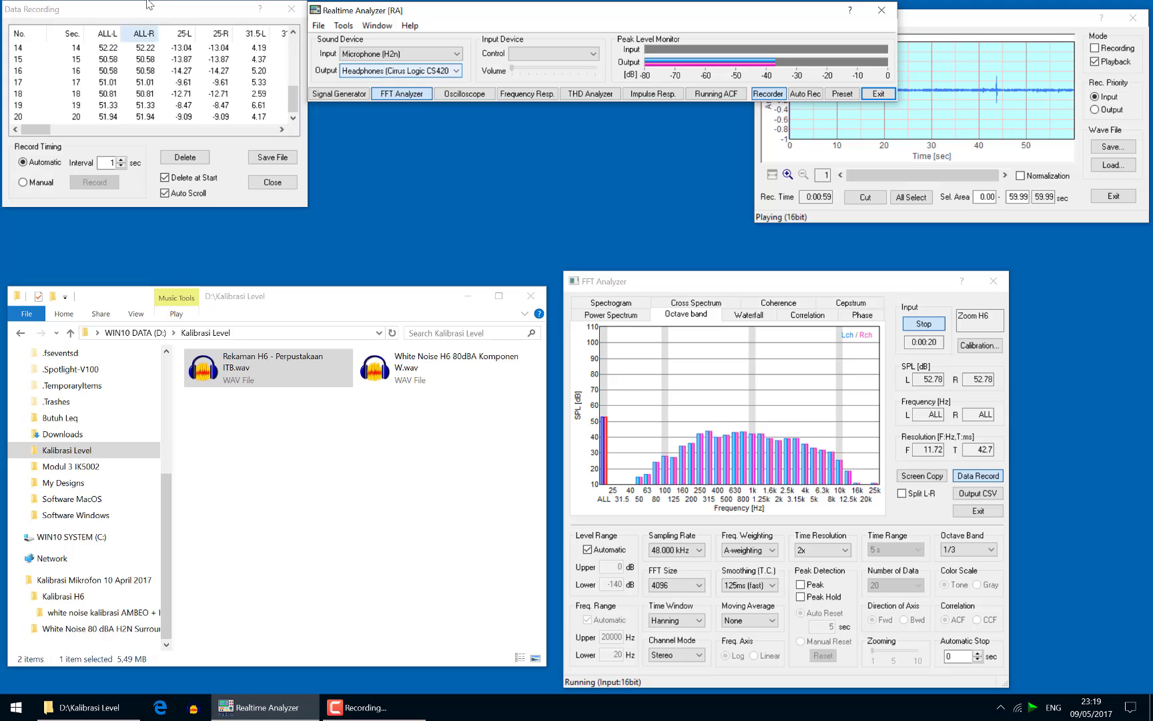
click(101, 8)
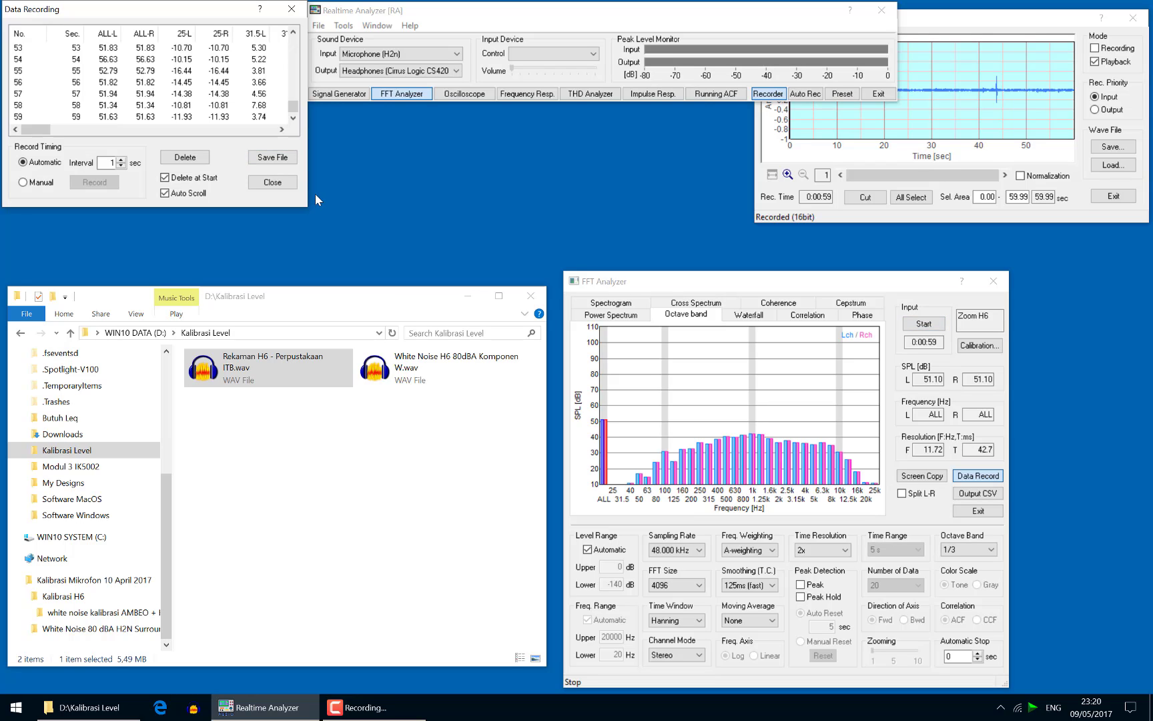
click(949, 656)
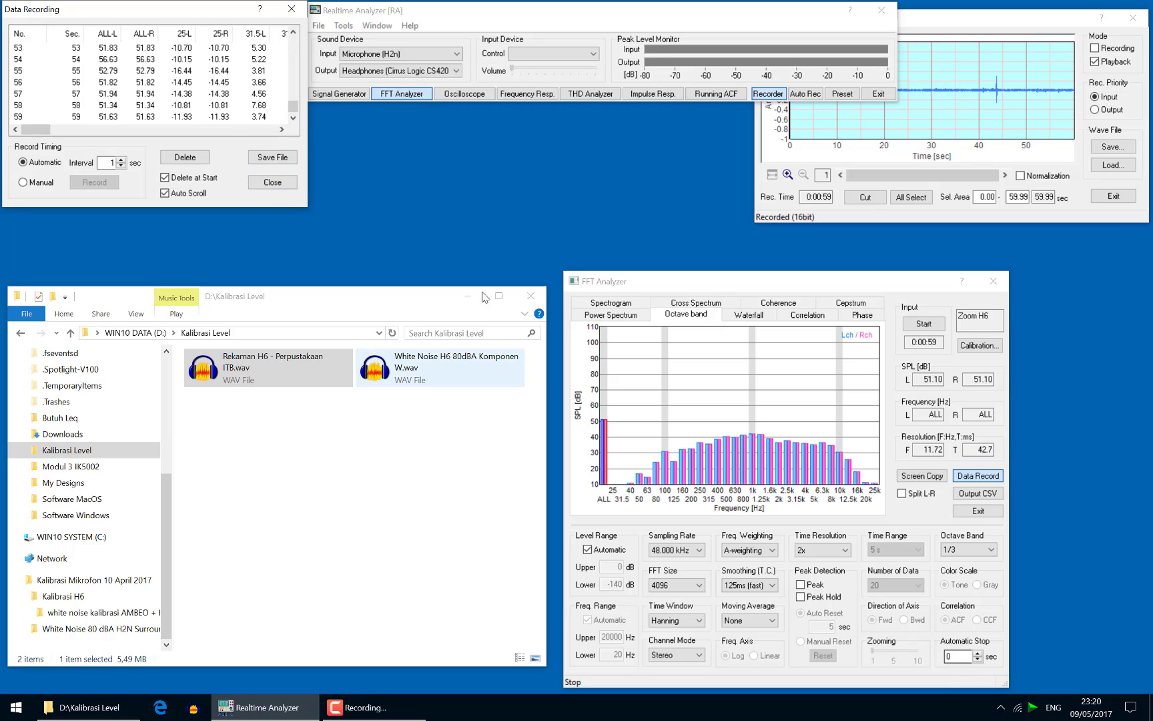
Save the recorded level data as the CSV file SPL in the Kalibrasi Level folder
click(278, 153)
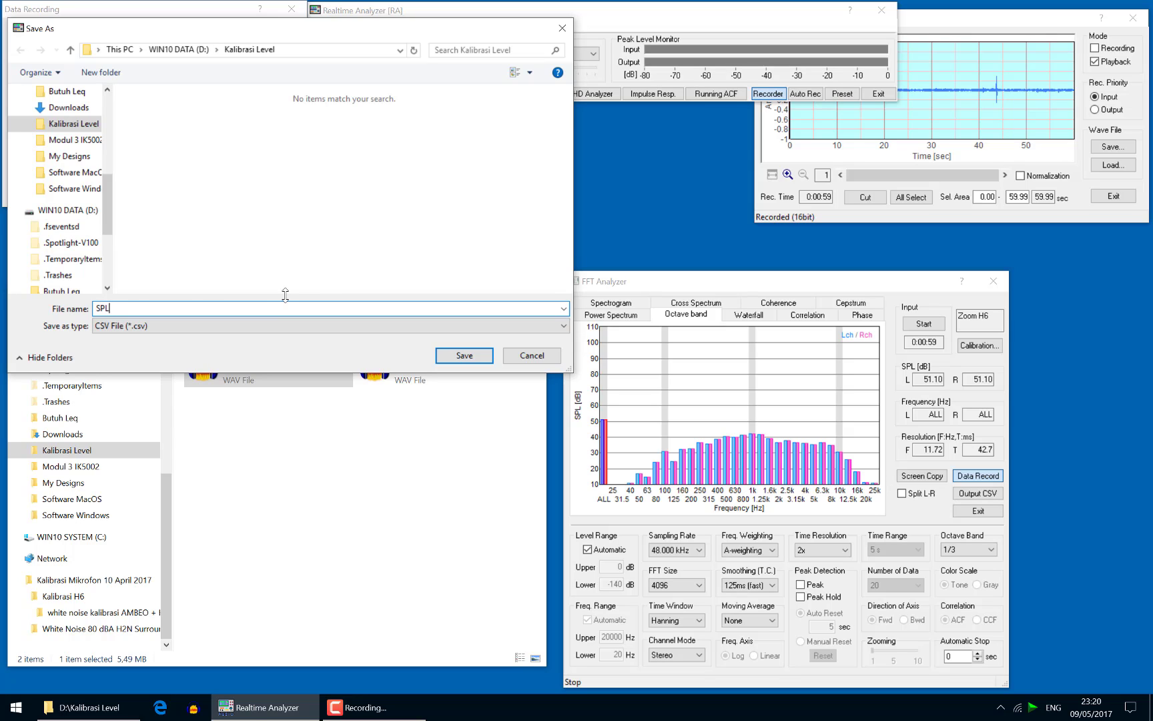
key(Return)
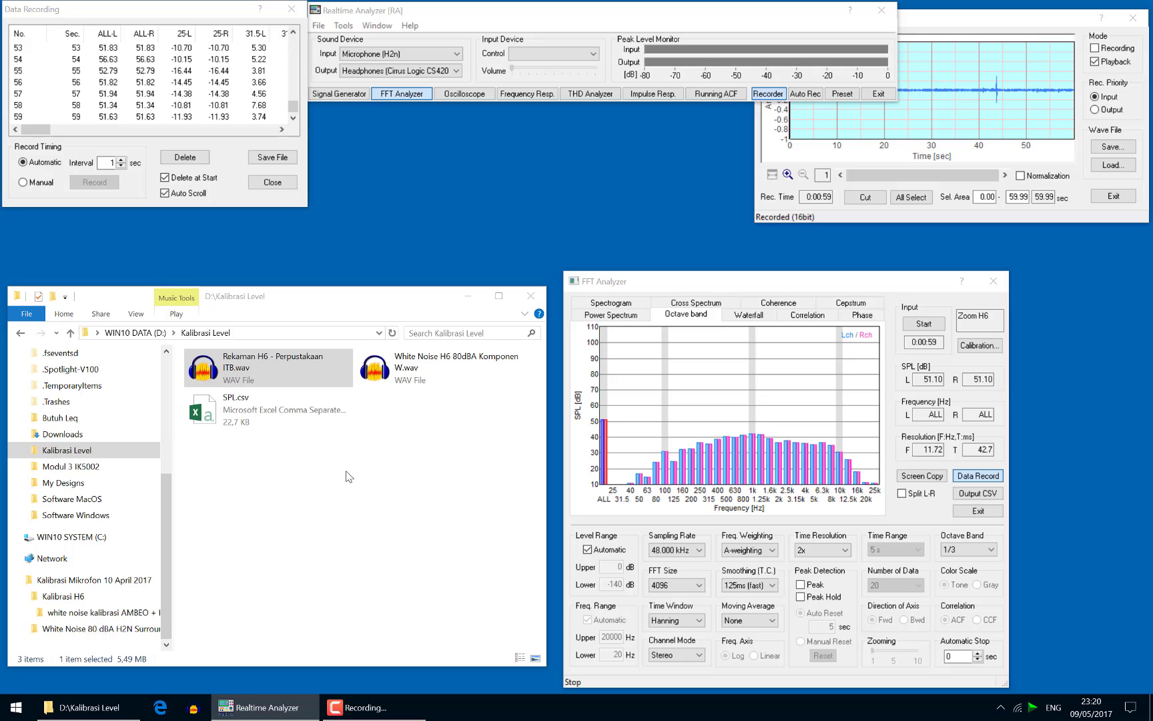
click(346, 476)
Open SPL.csv in Excel, try to split the comma-separated data in column A into columns, and close the file
double_click(250, 416)
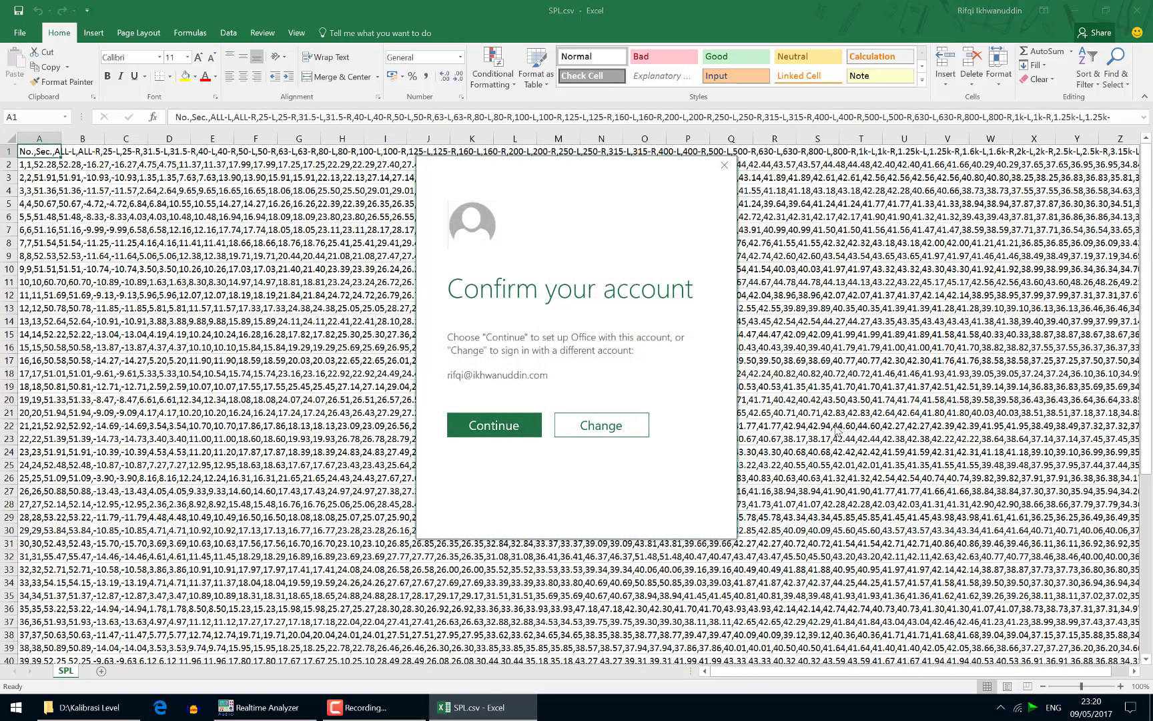
click(724, 166)
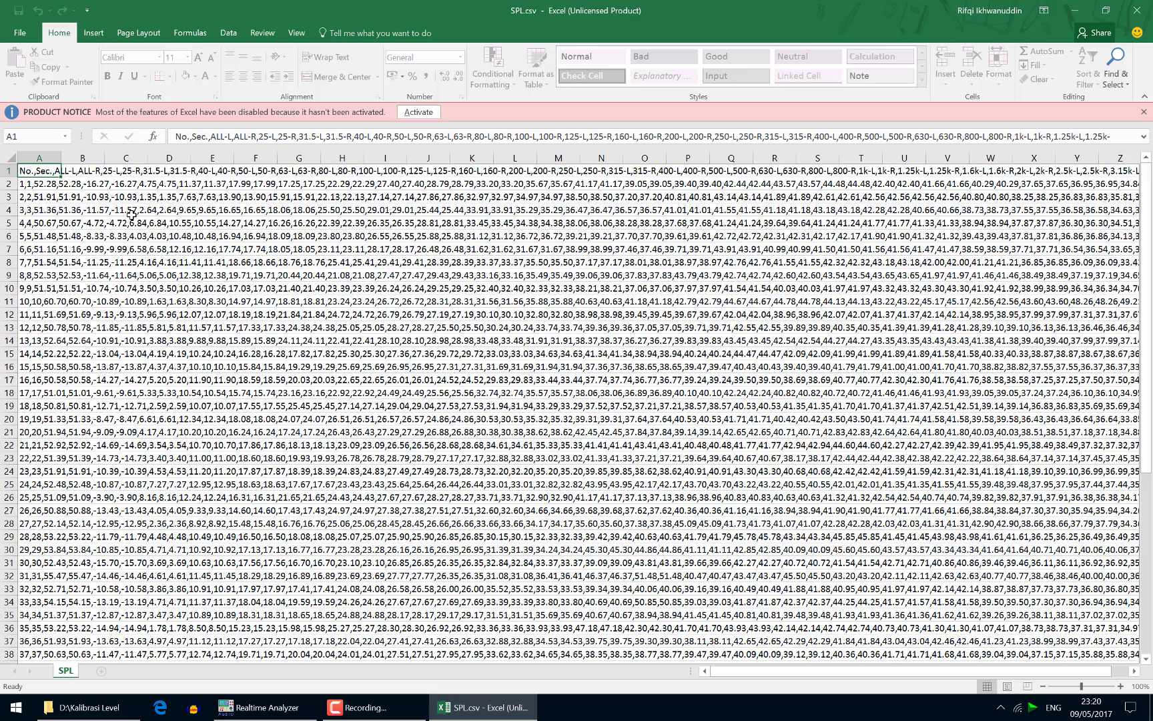
click(32, 158)
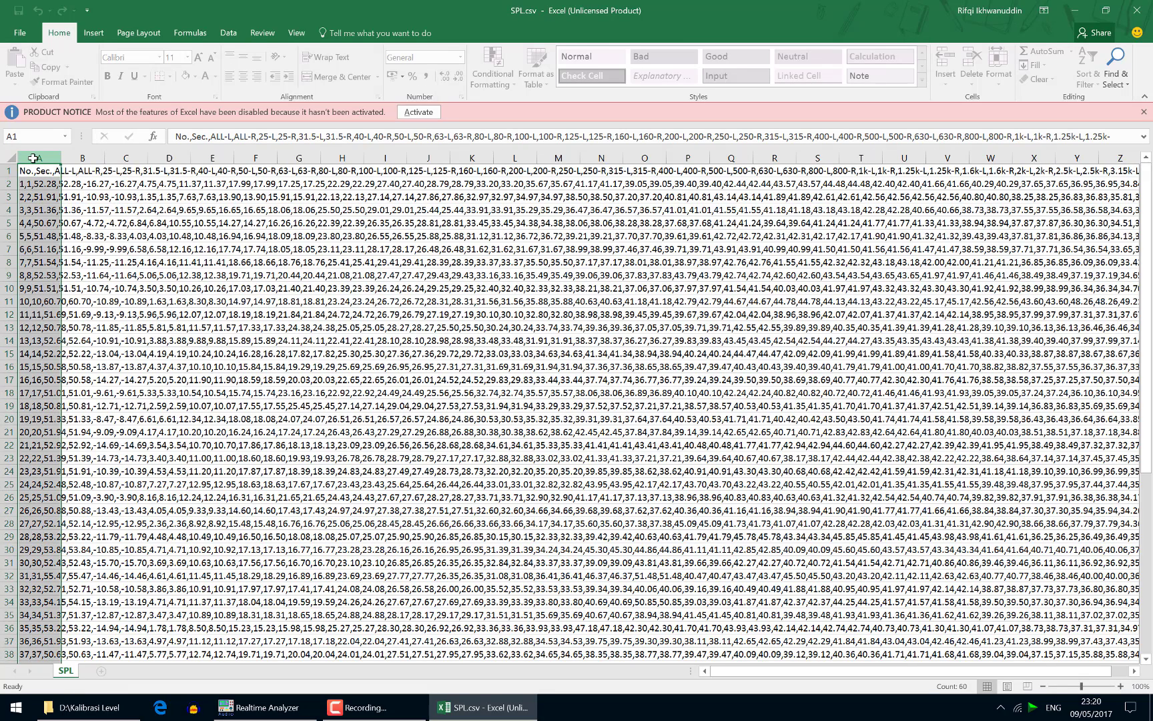
click(235, 33)
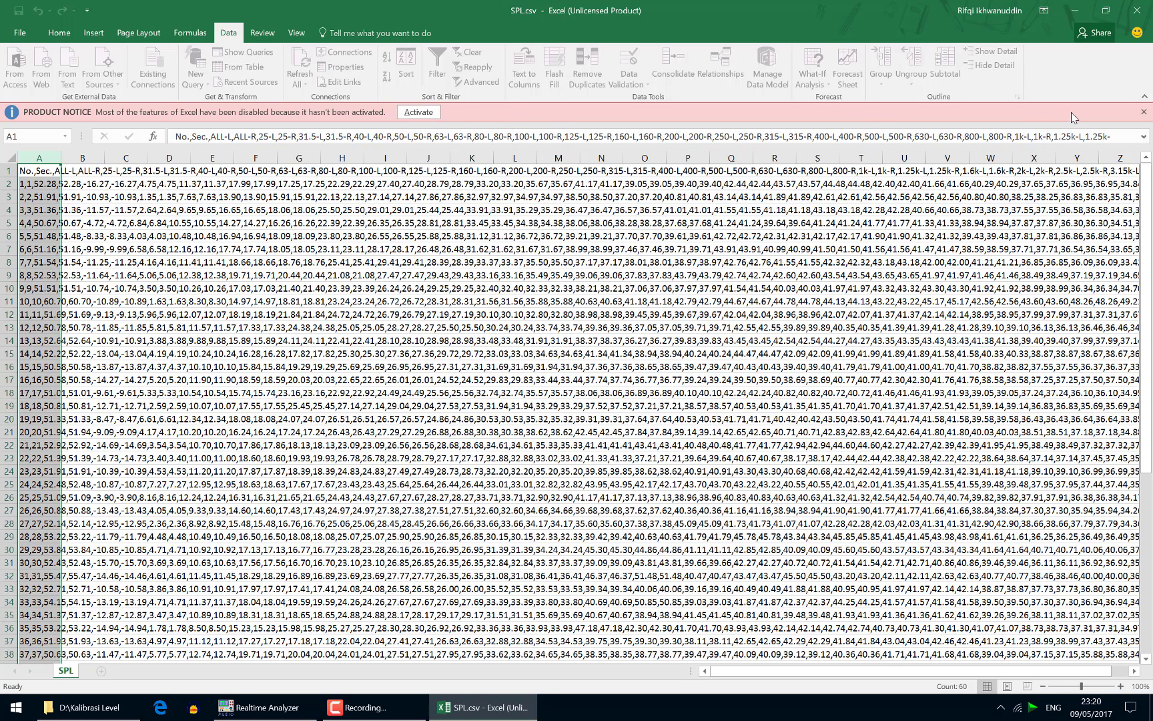
click(1144, 112)
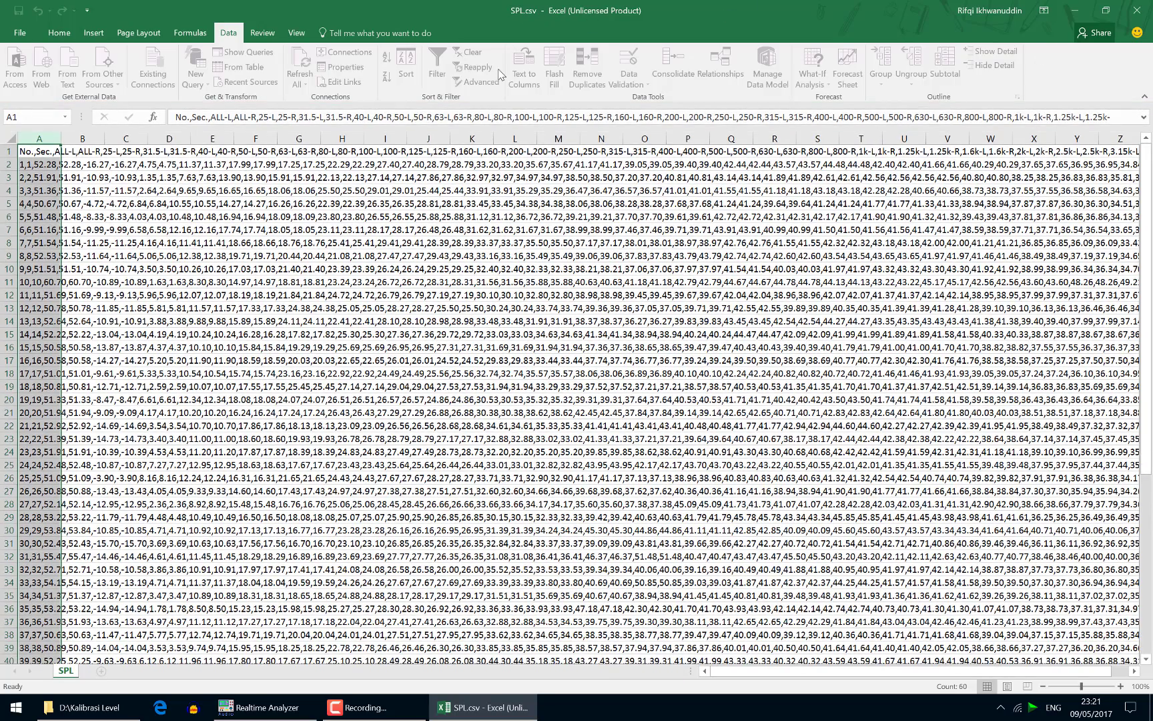
click(1140, 12)
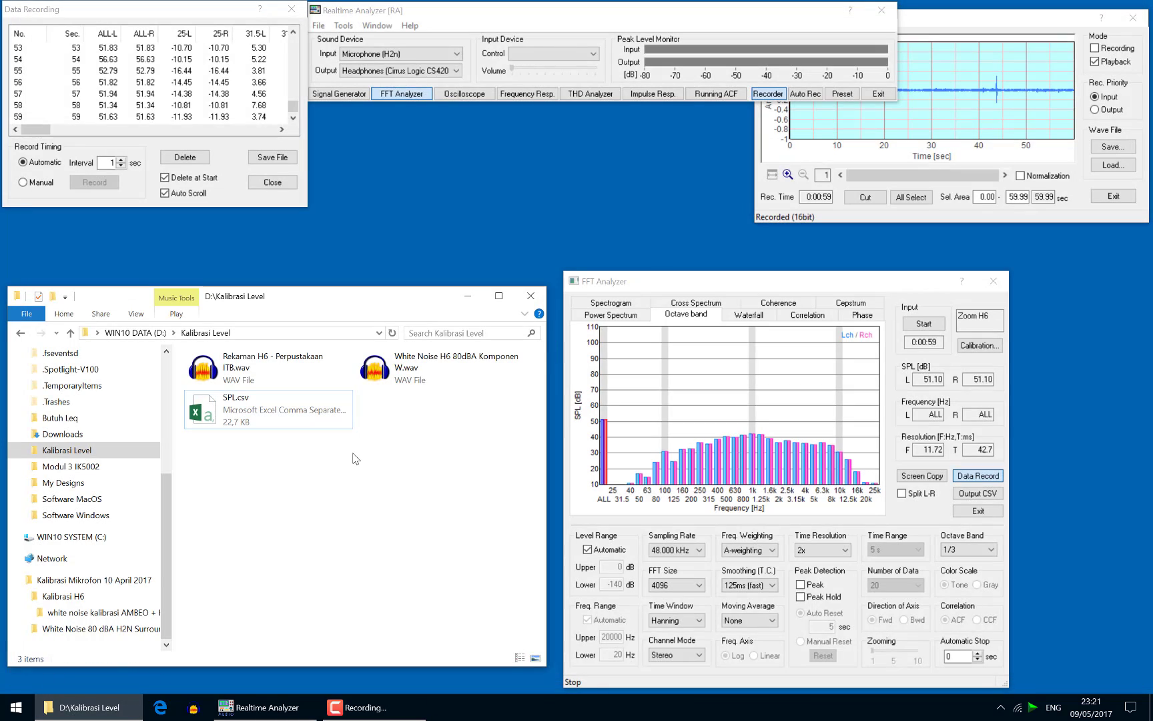
click(281, 411)
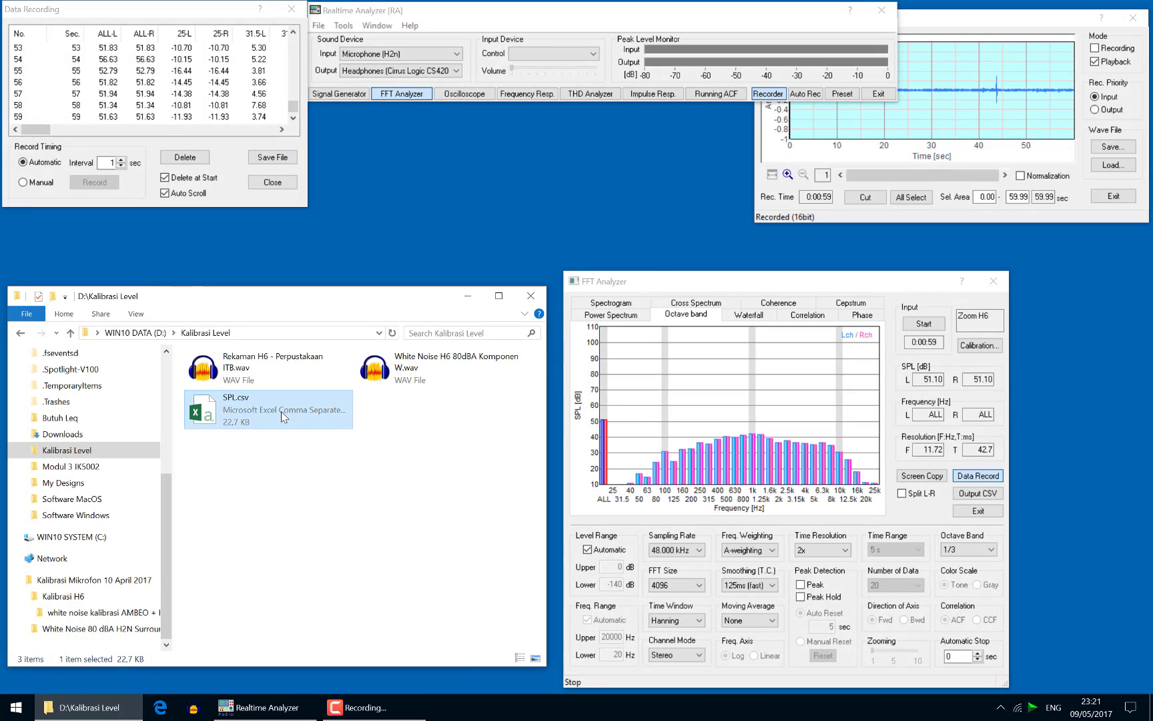
right_click(281, 411)
click(244, 470)
click(245, 470)
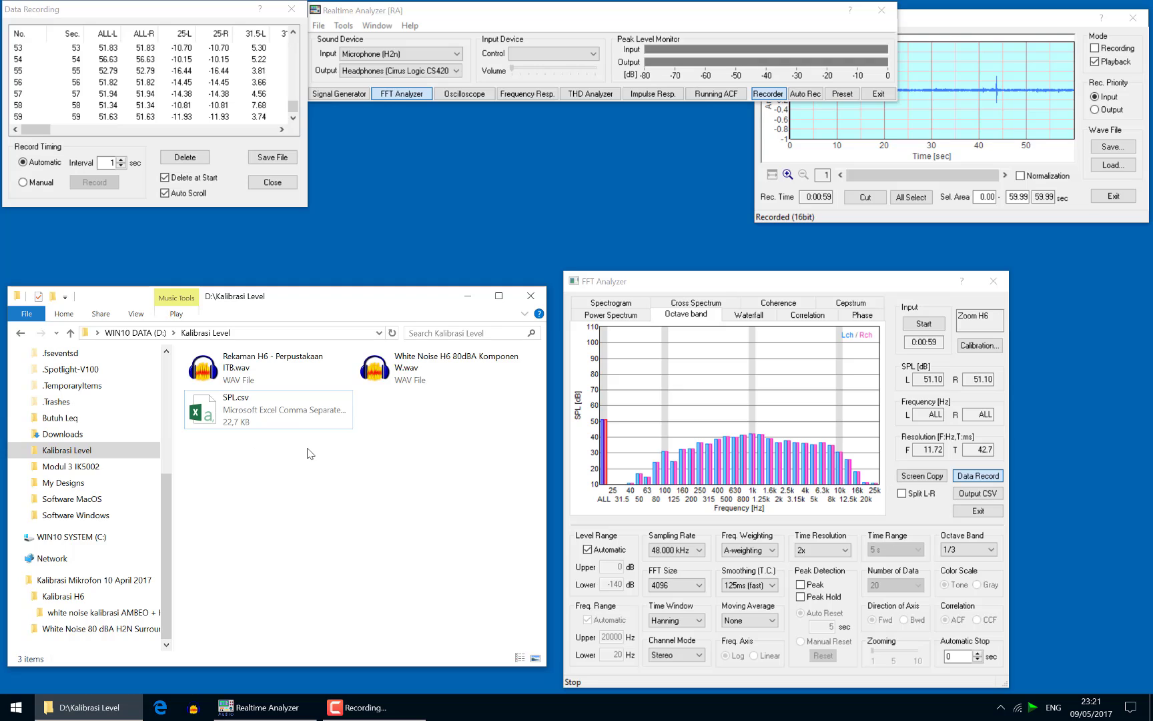
click(1000, 708)
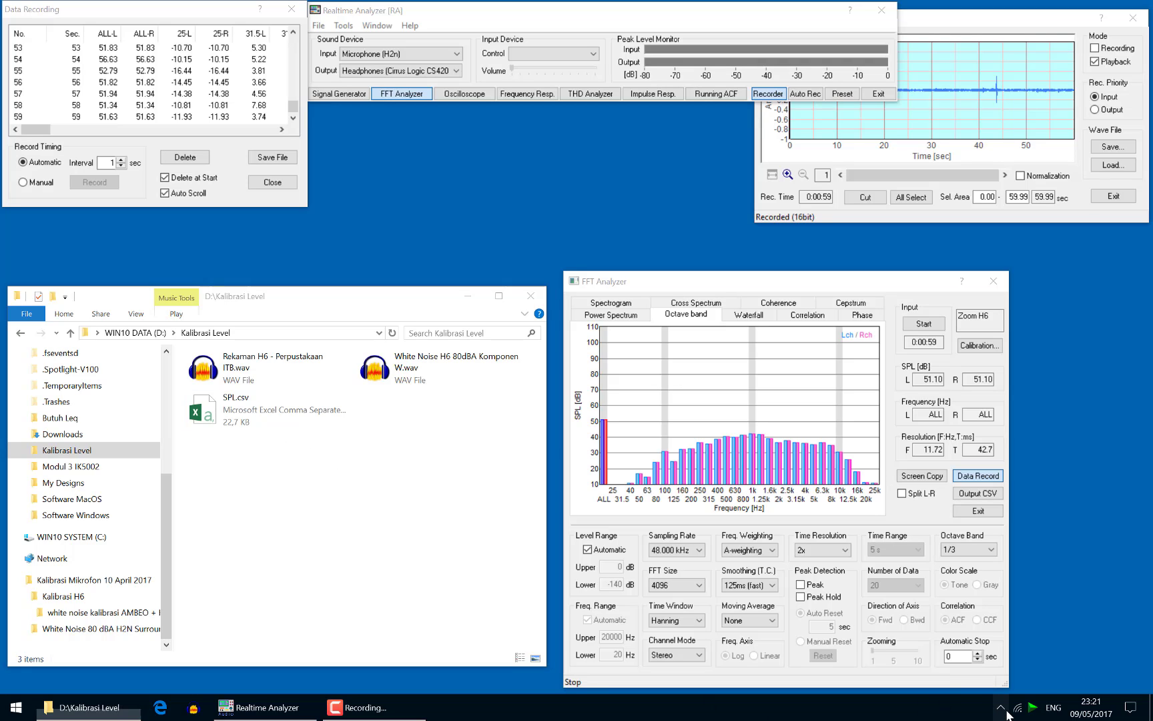
click(714, 712)
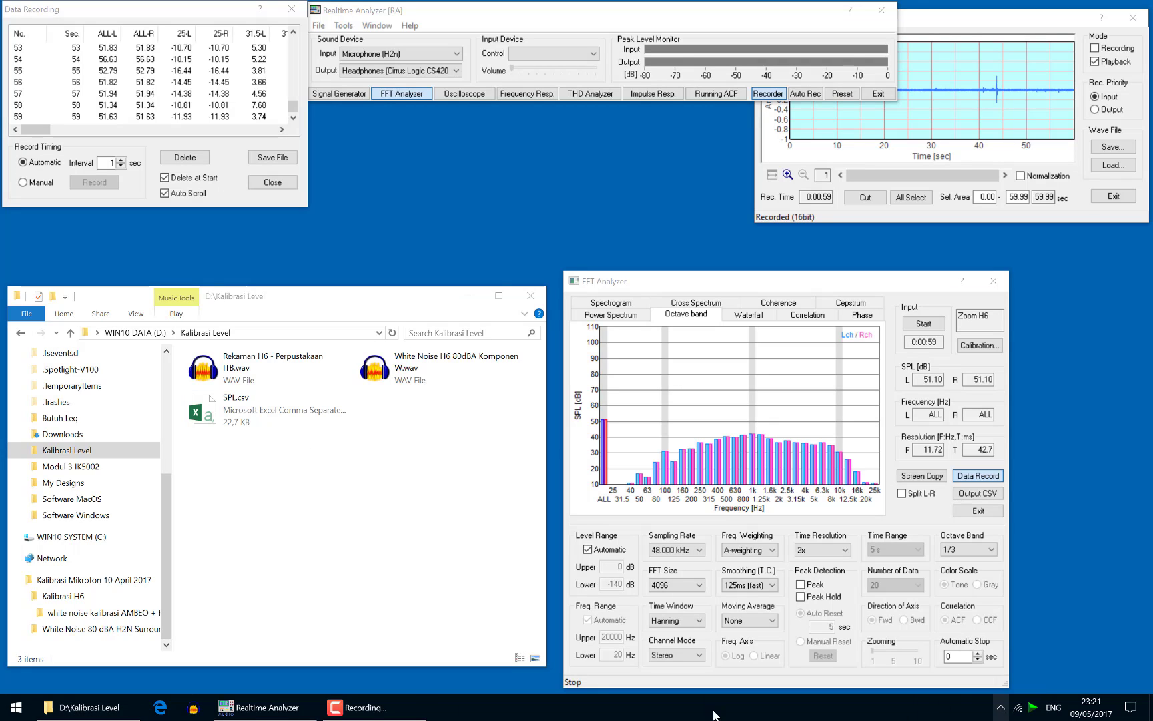
click(24, 715)
click(25, 716)
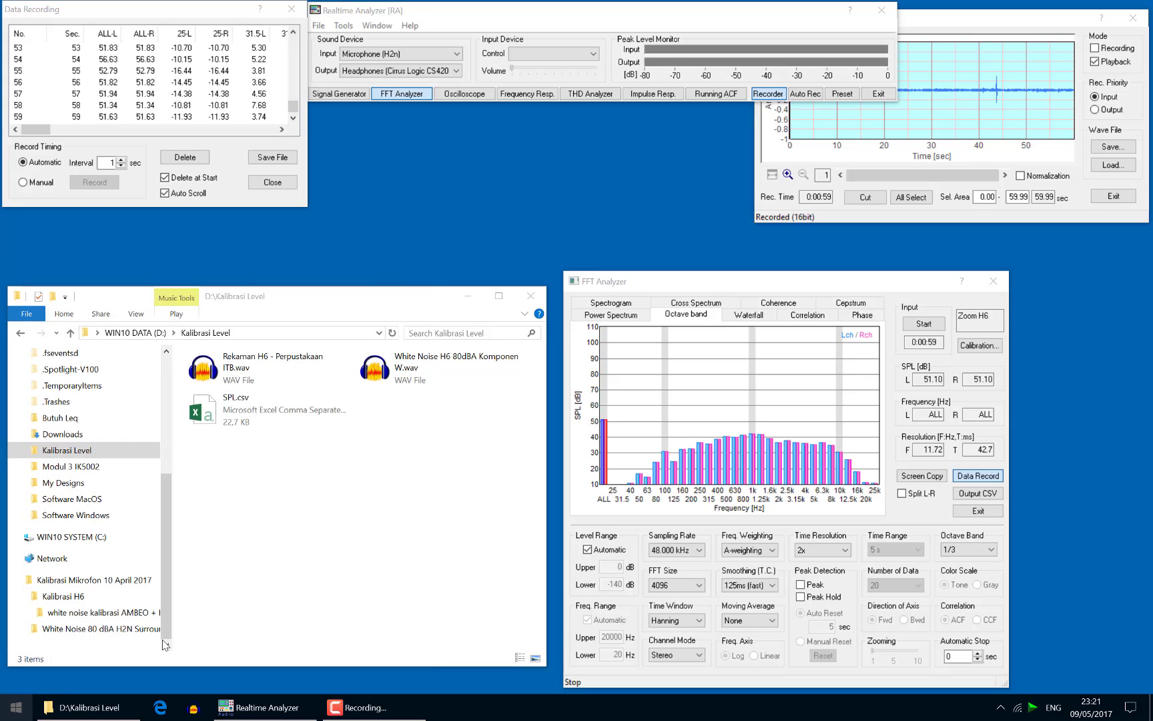
click(305, 582)
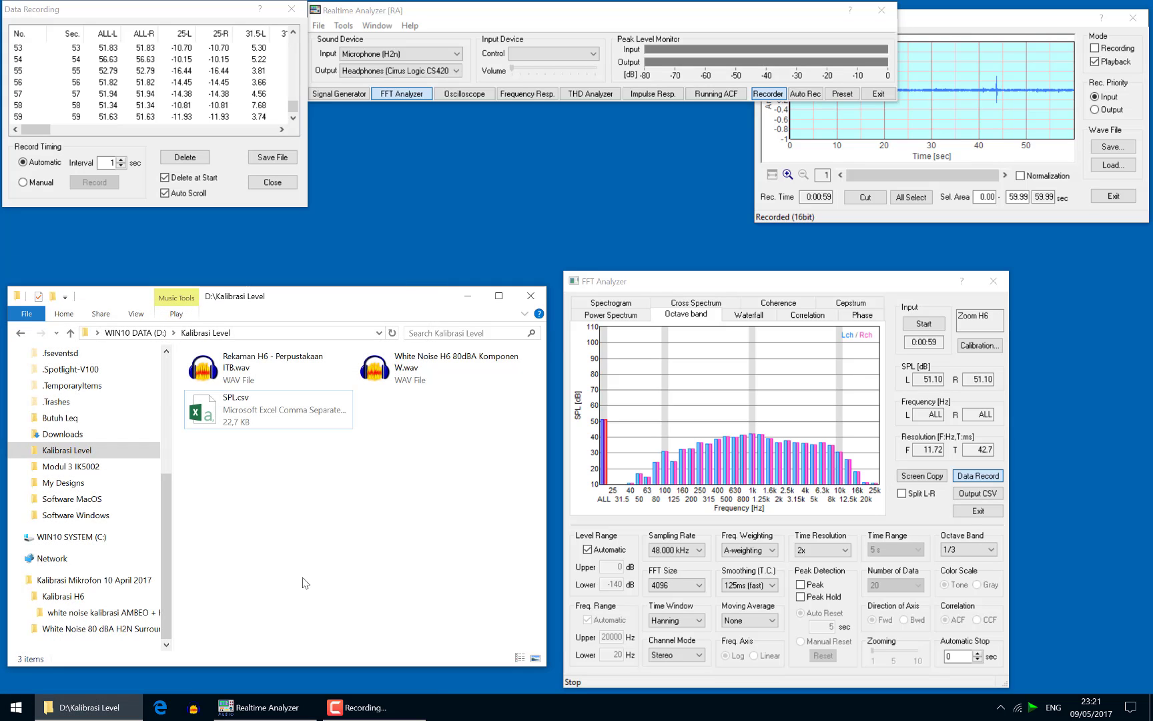
click(254, 405)
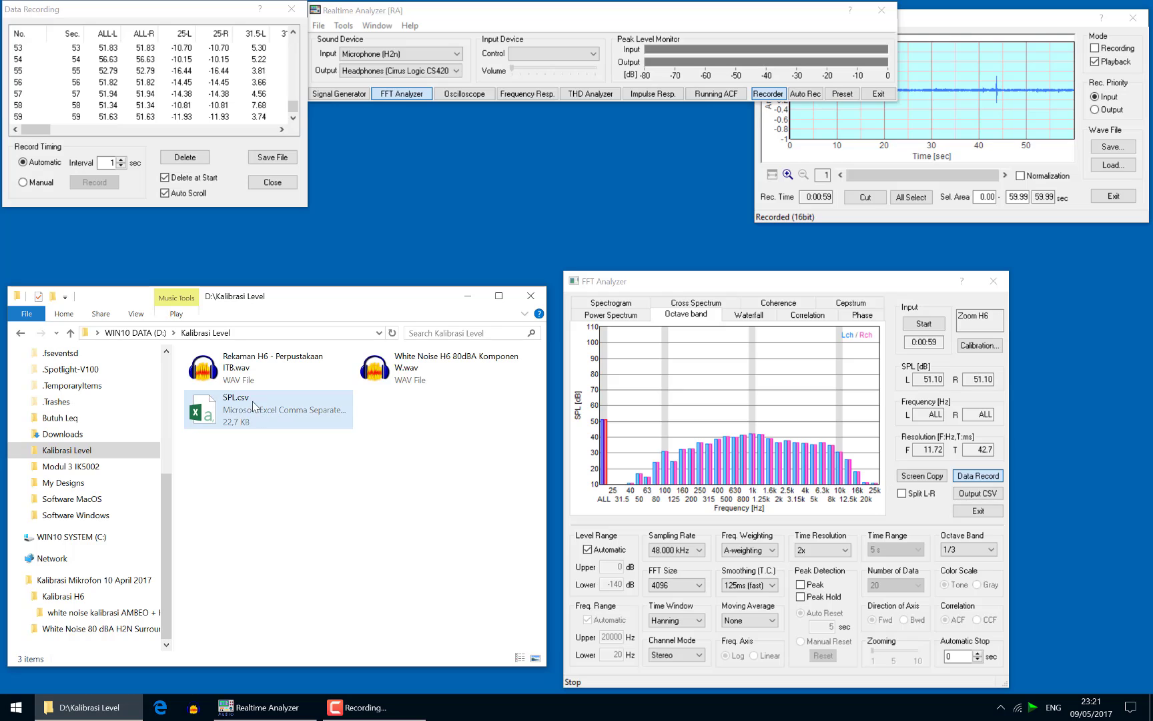
click(279, 469)
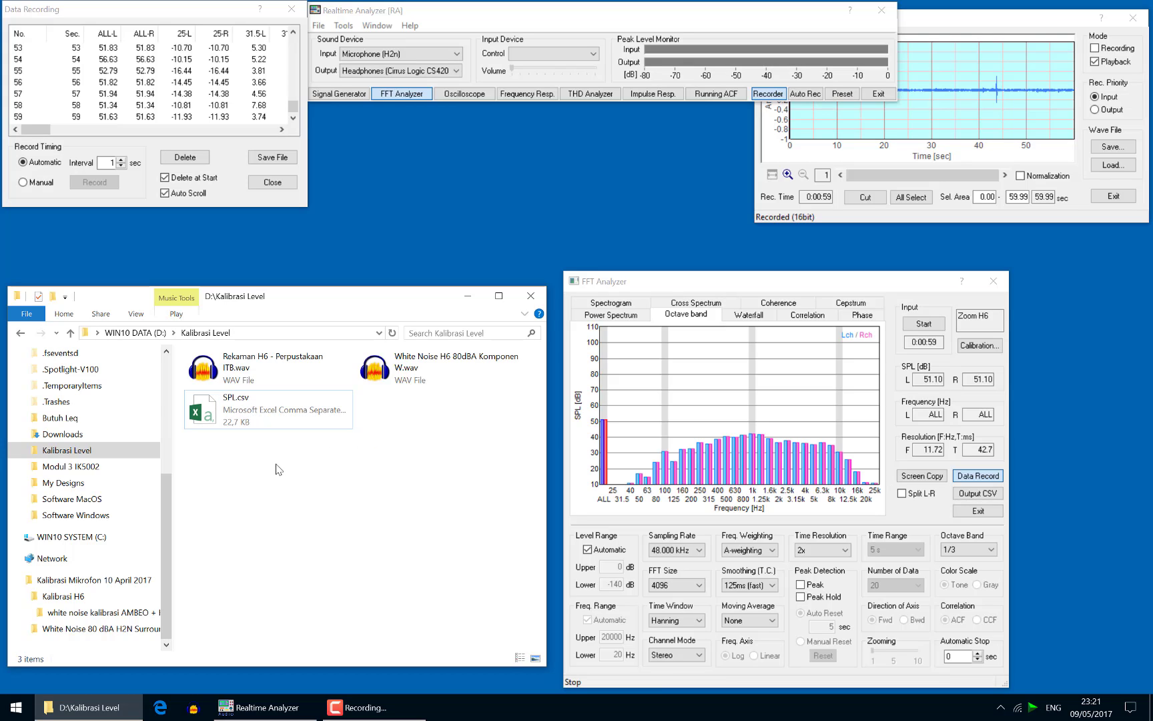